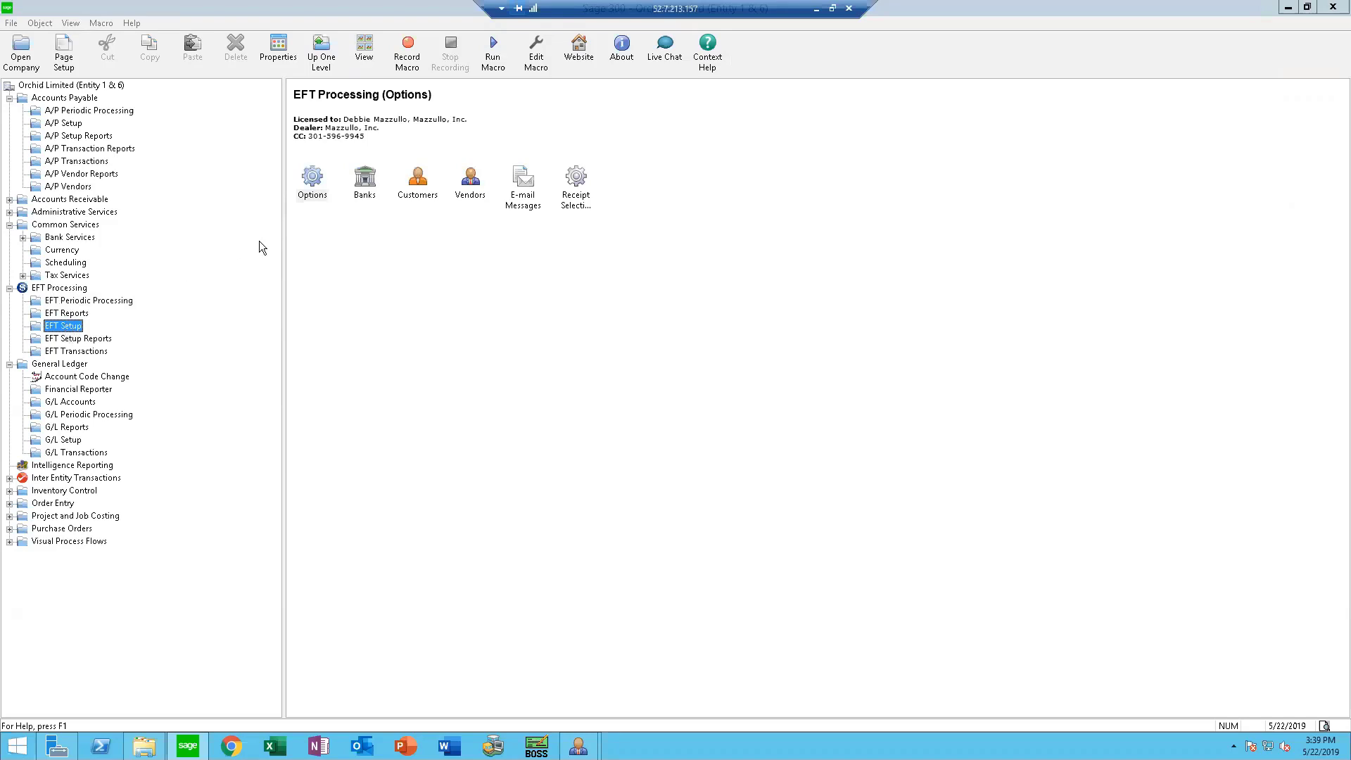
Step: Open the EFT options and review the accounts receivable and accounts payable settings
double_click(318, 174)
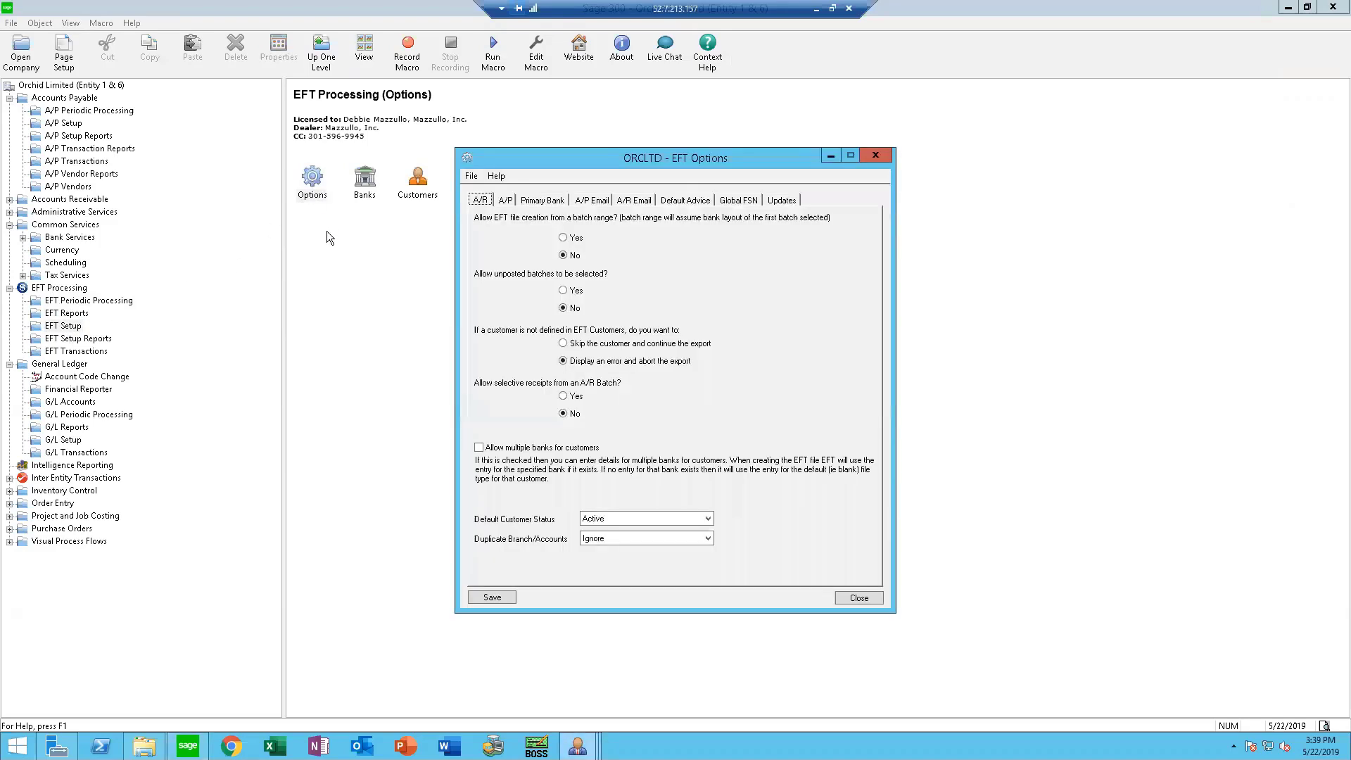
left_click(505, 201)
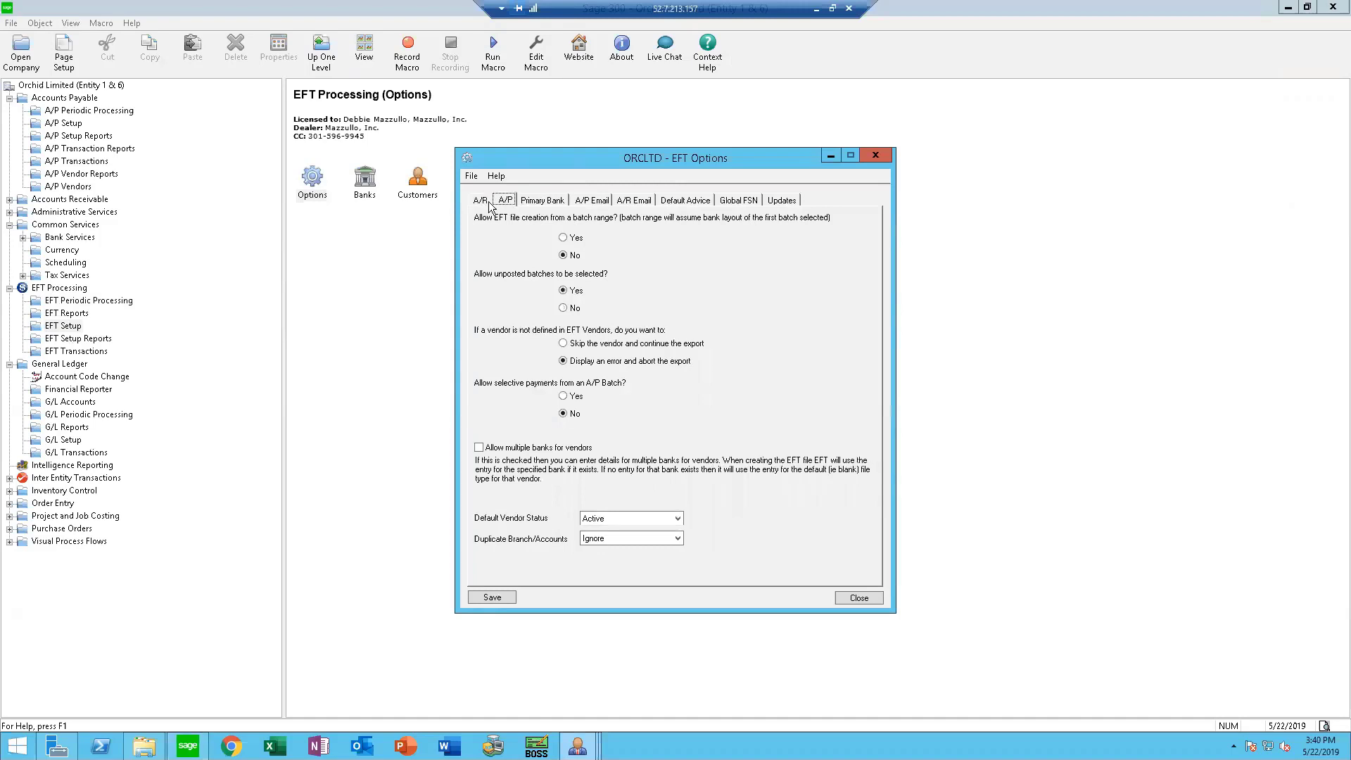
left_click(481, 202)
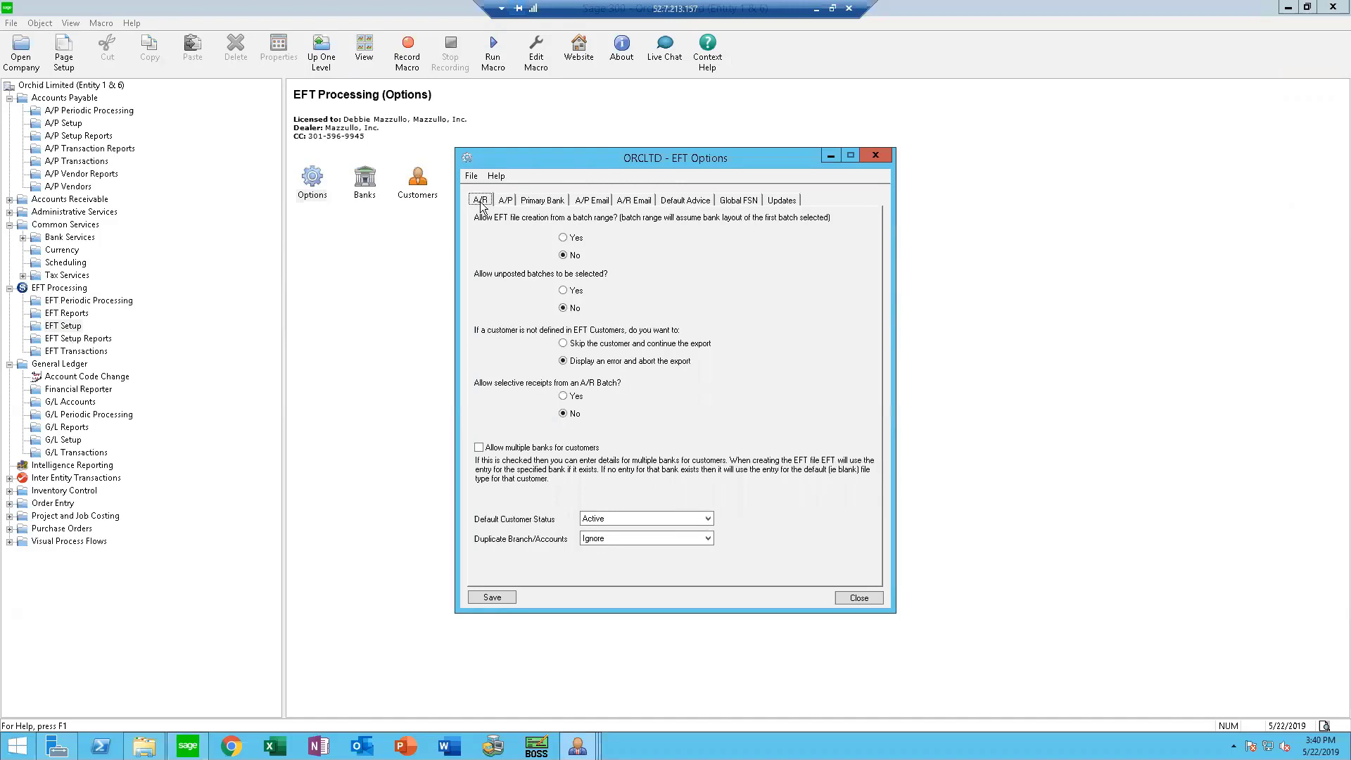
left_click(506, 202)
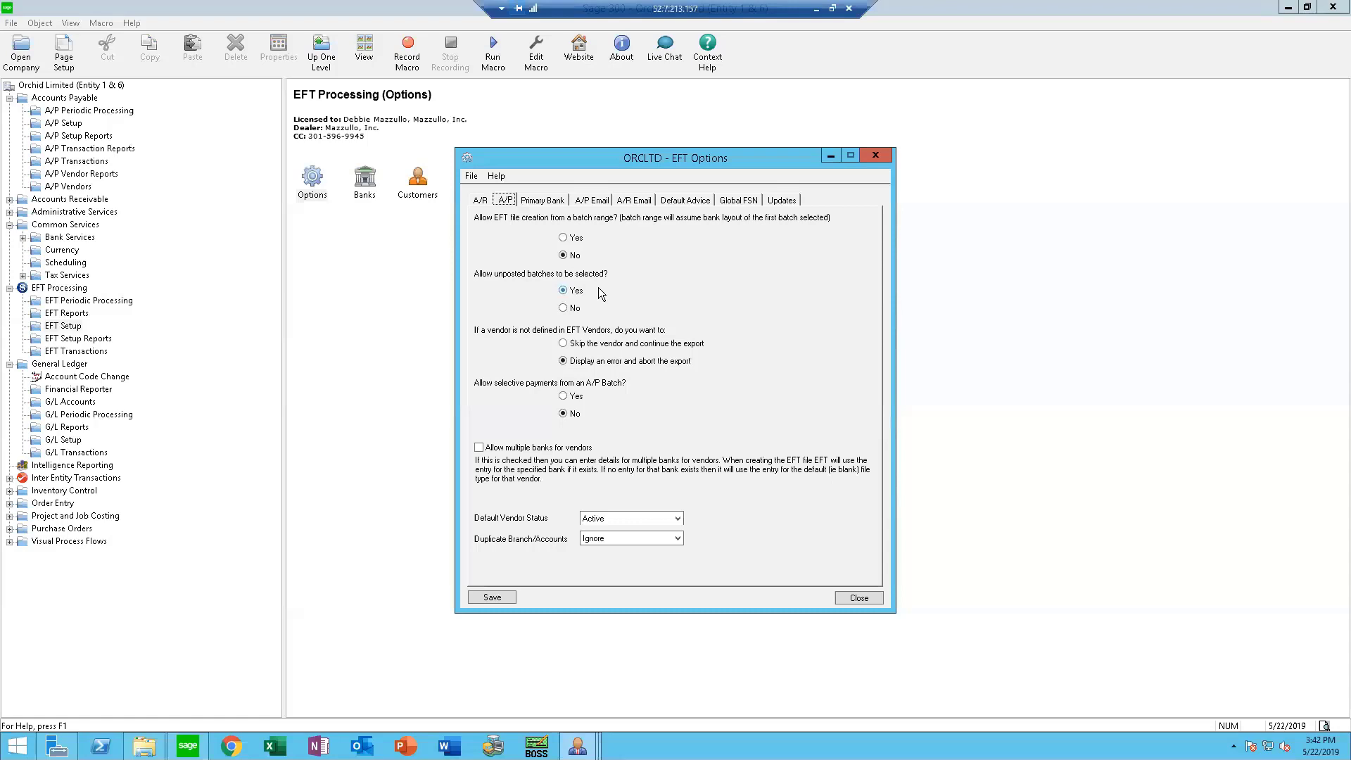
Step: Check the primary bank option and browse the available EFT file types, leaving the selection as it is
left_click(544, 204)
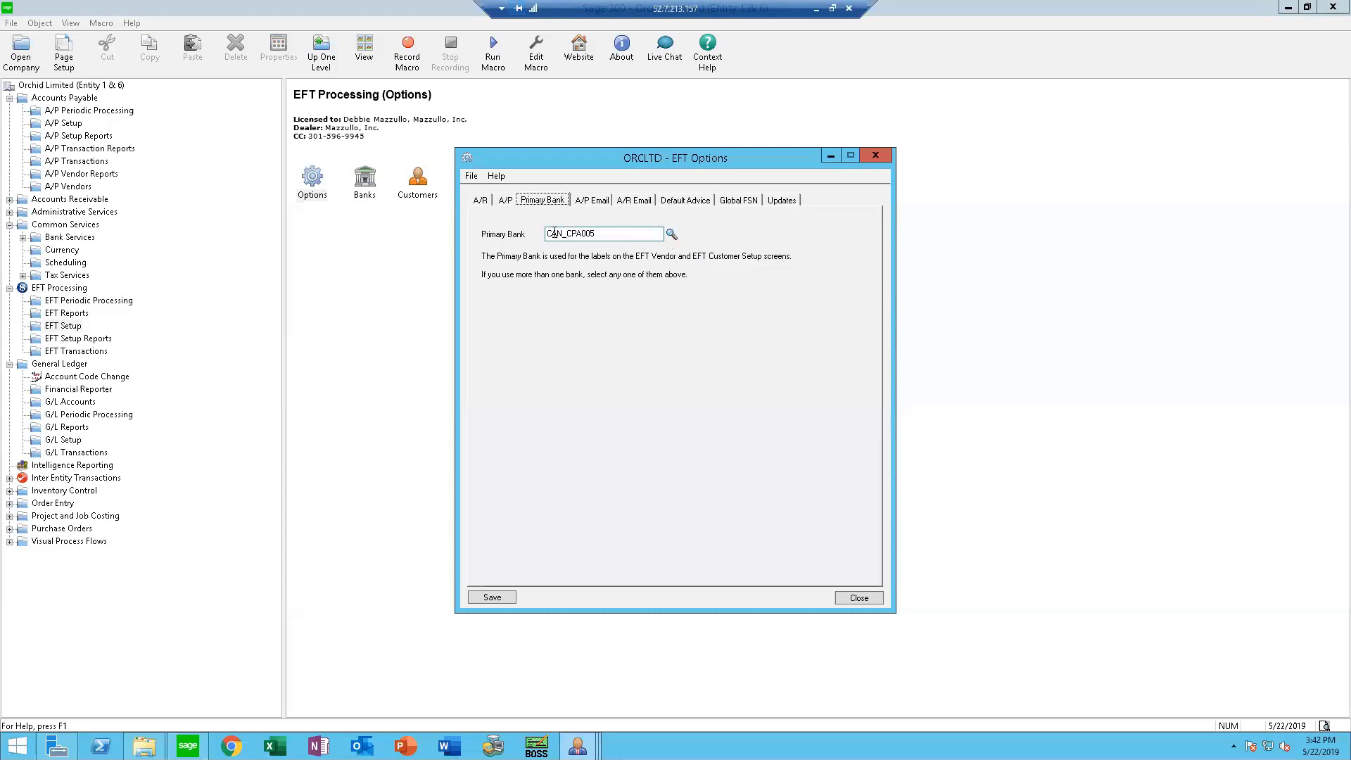
left_click(671, 234)
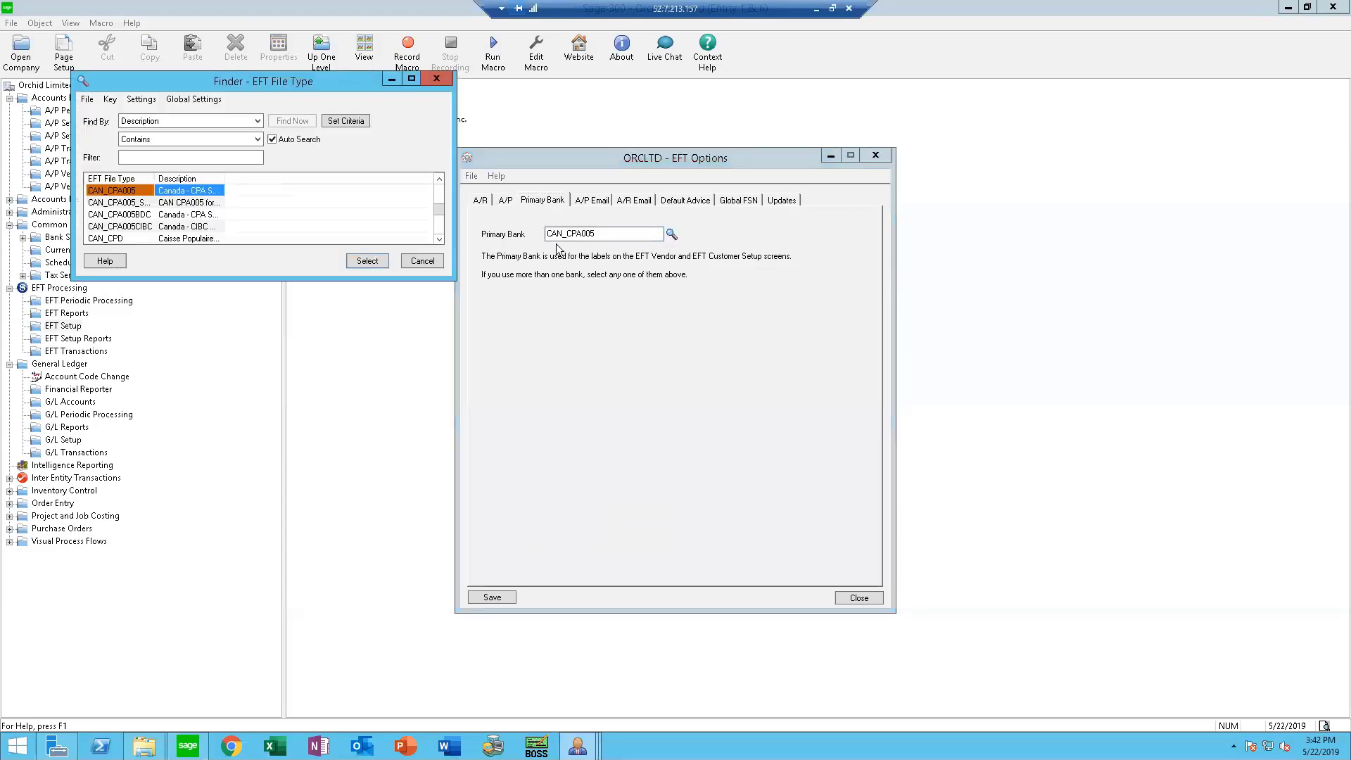
mouse_move(442, 210)
left_mouse_down()
mouse_move(440, 236)
mouse_move(453, 187)
left_mouse_up()
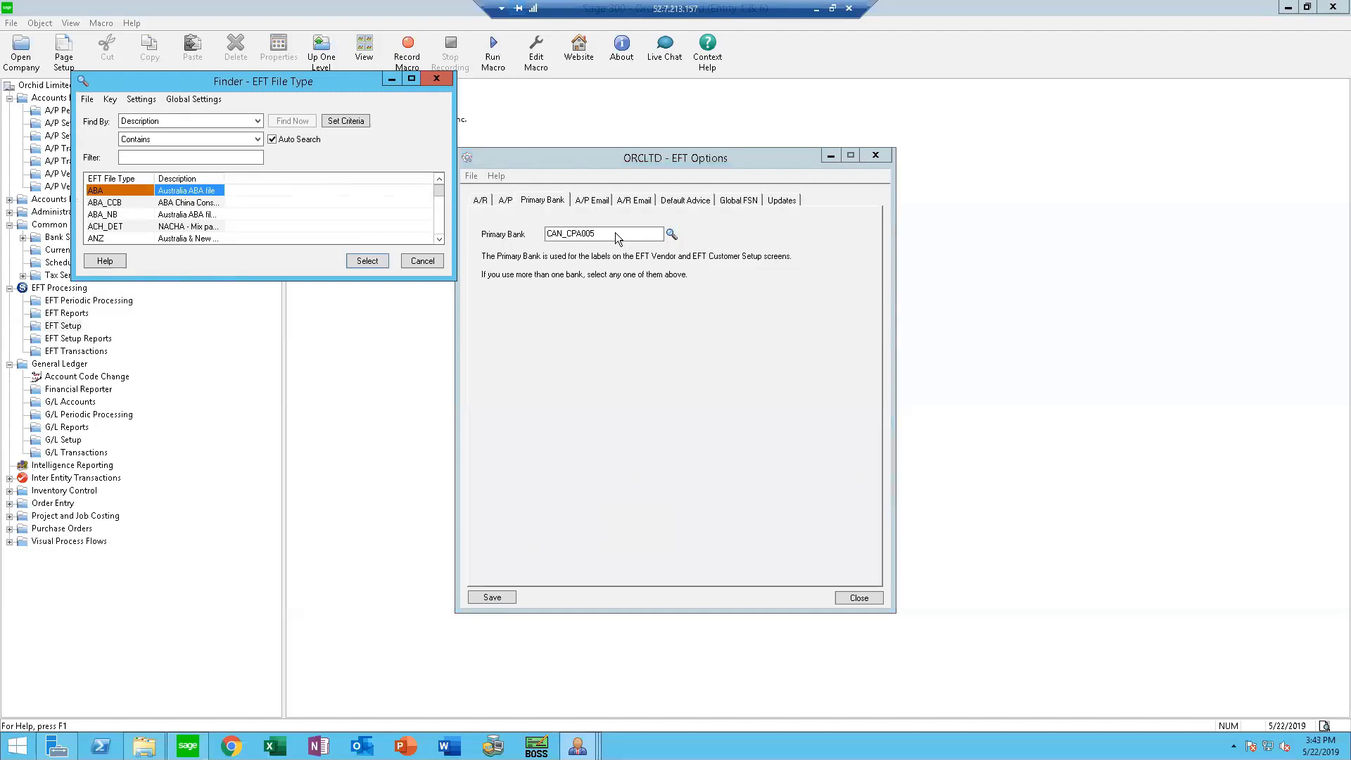
key("Escape")
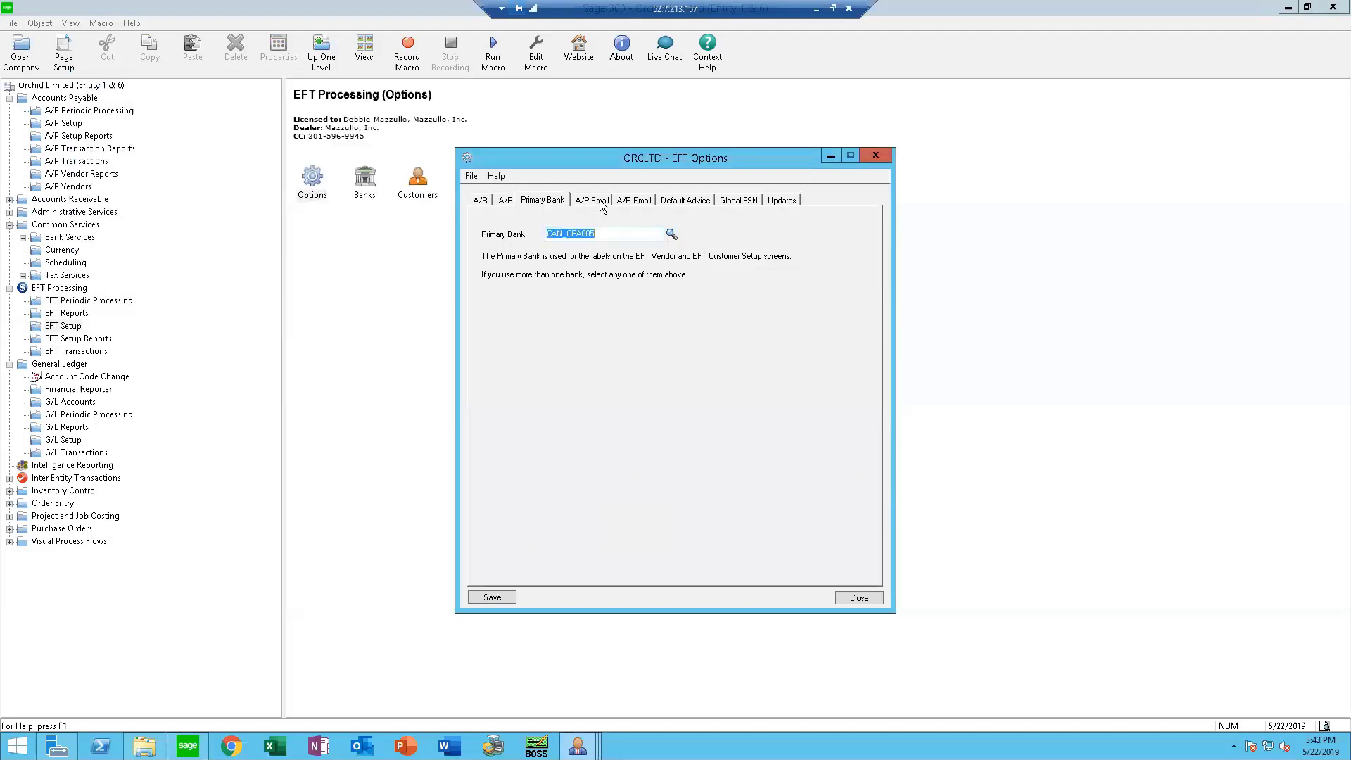
Step: Review the A/P e-mail settings and the default advice reports, and close the EFT options
left_click(602, 201)
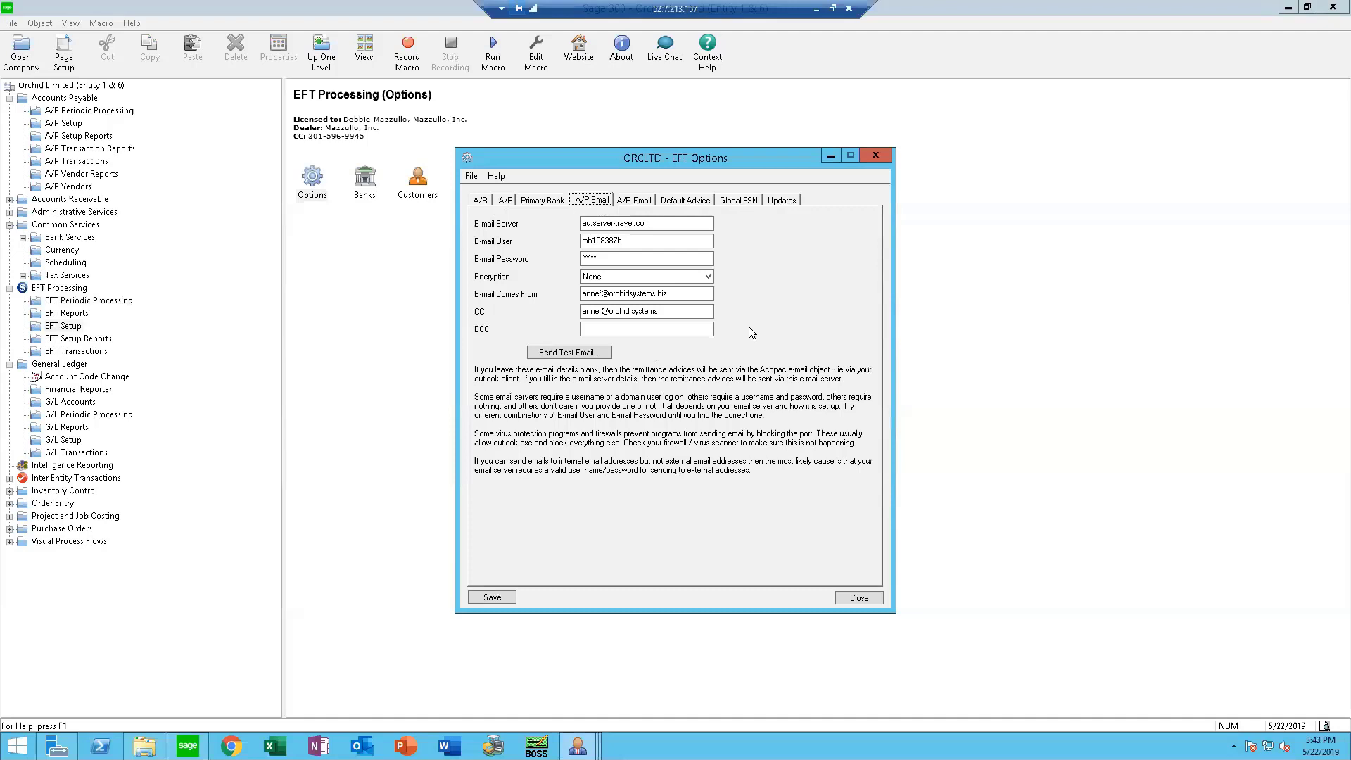
left_click(688, 201)
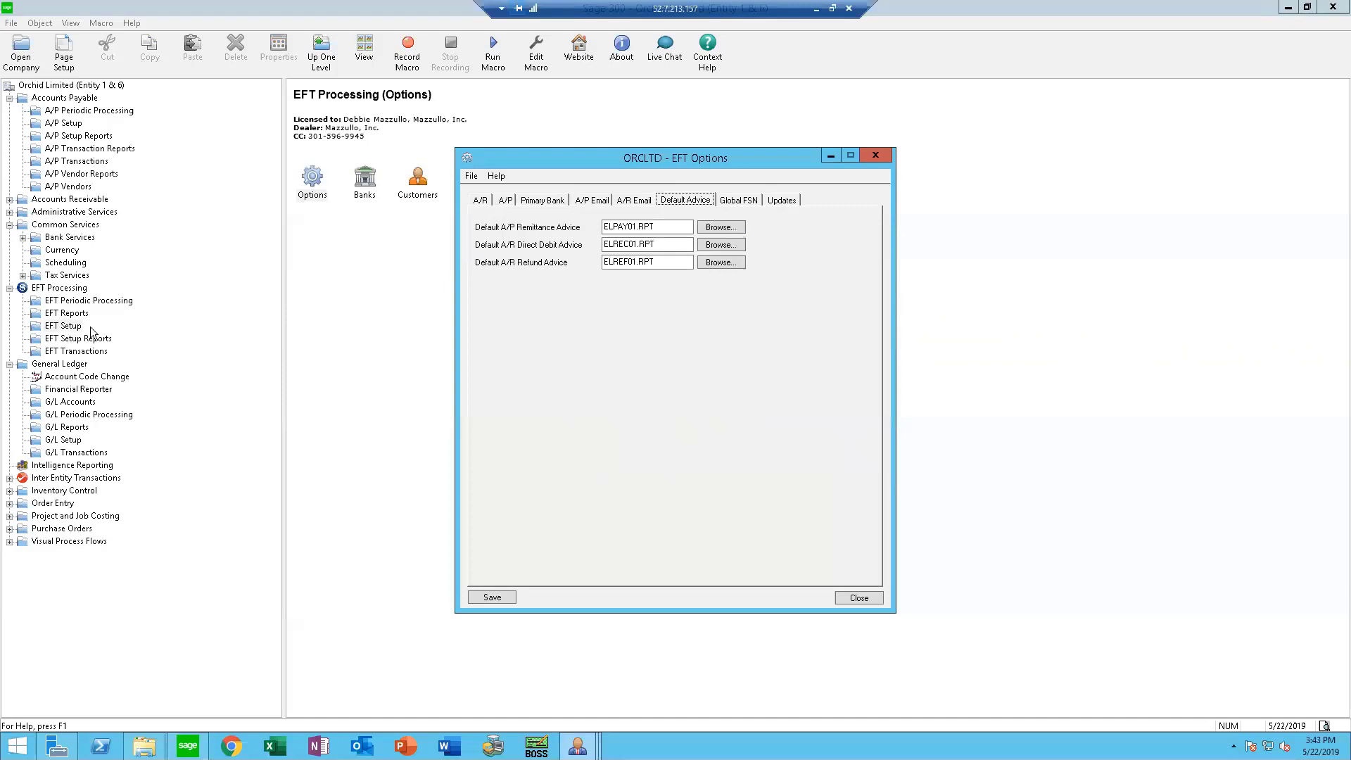
left_click(875, 154)
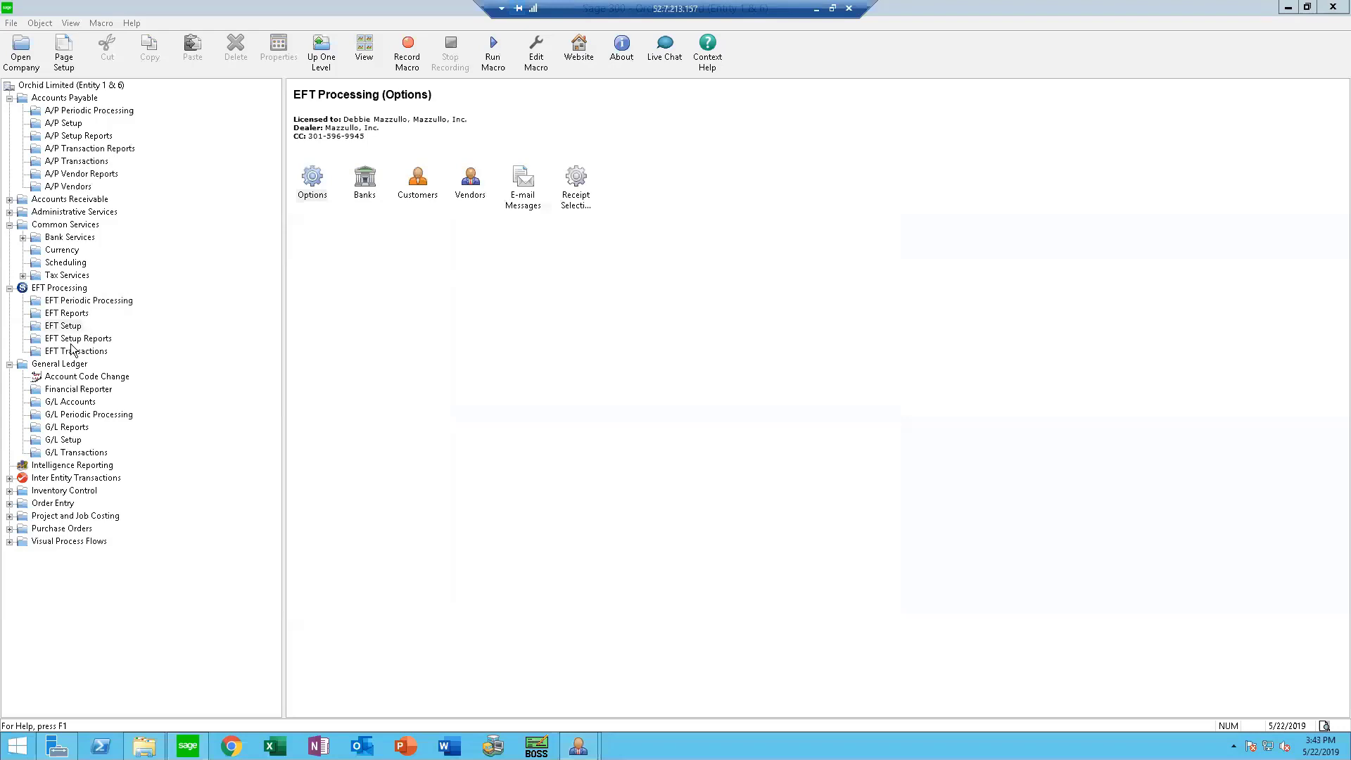
Step: Display the first EFT bank record, filter the file types by "nacha" and set its EFT file type to NACHA
double_click(366, 182)
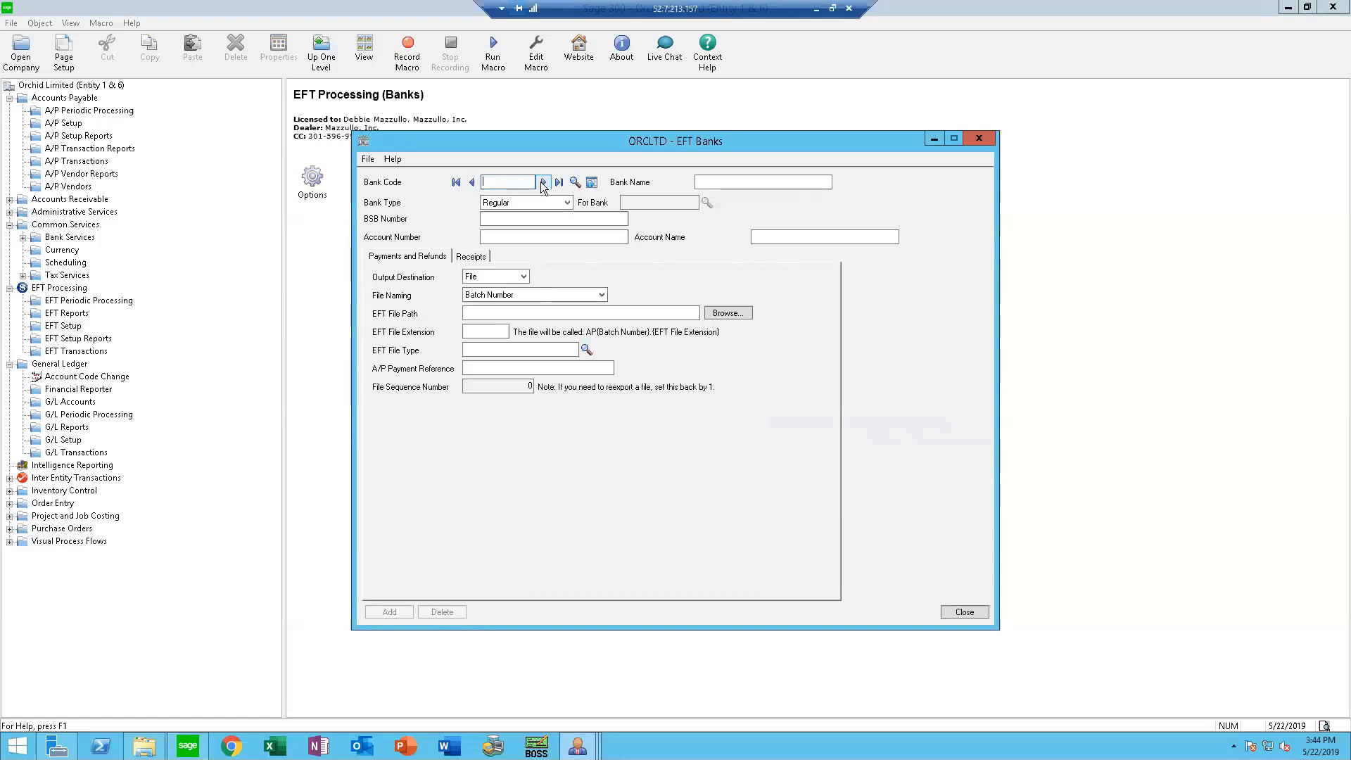
left_click(543, 183)
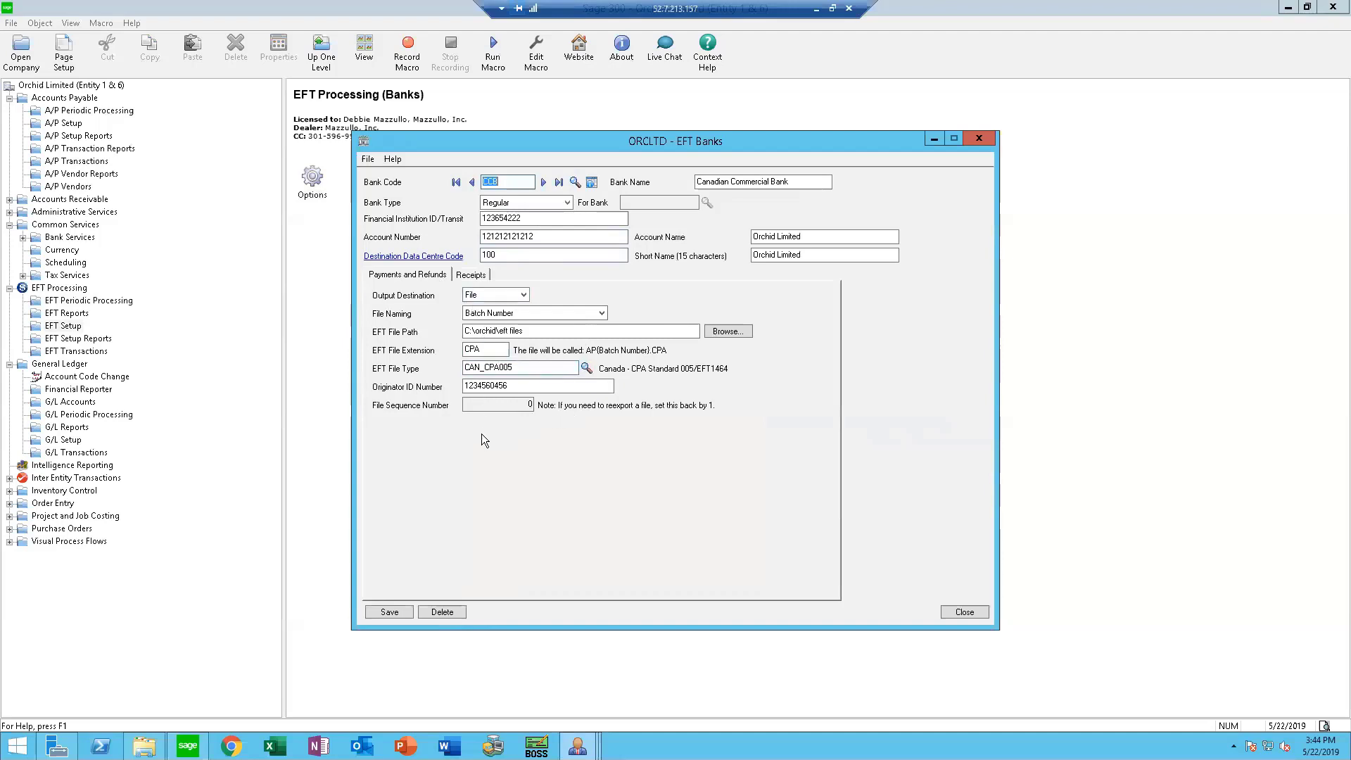
left_click(586, 368)
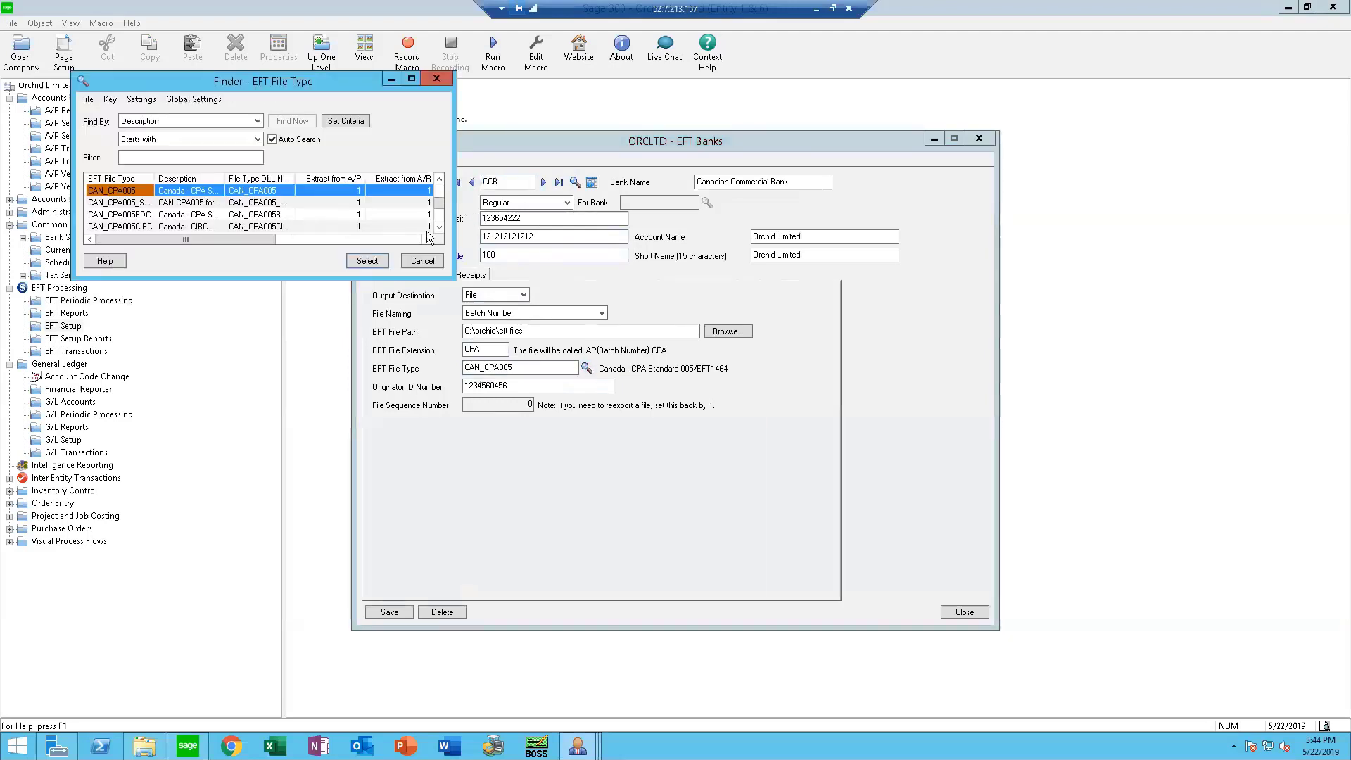
left_click_drag(439, 205, 438, 184)
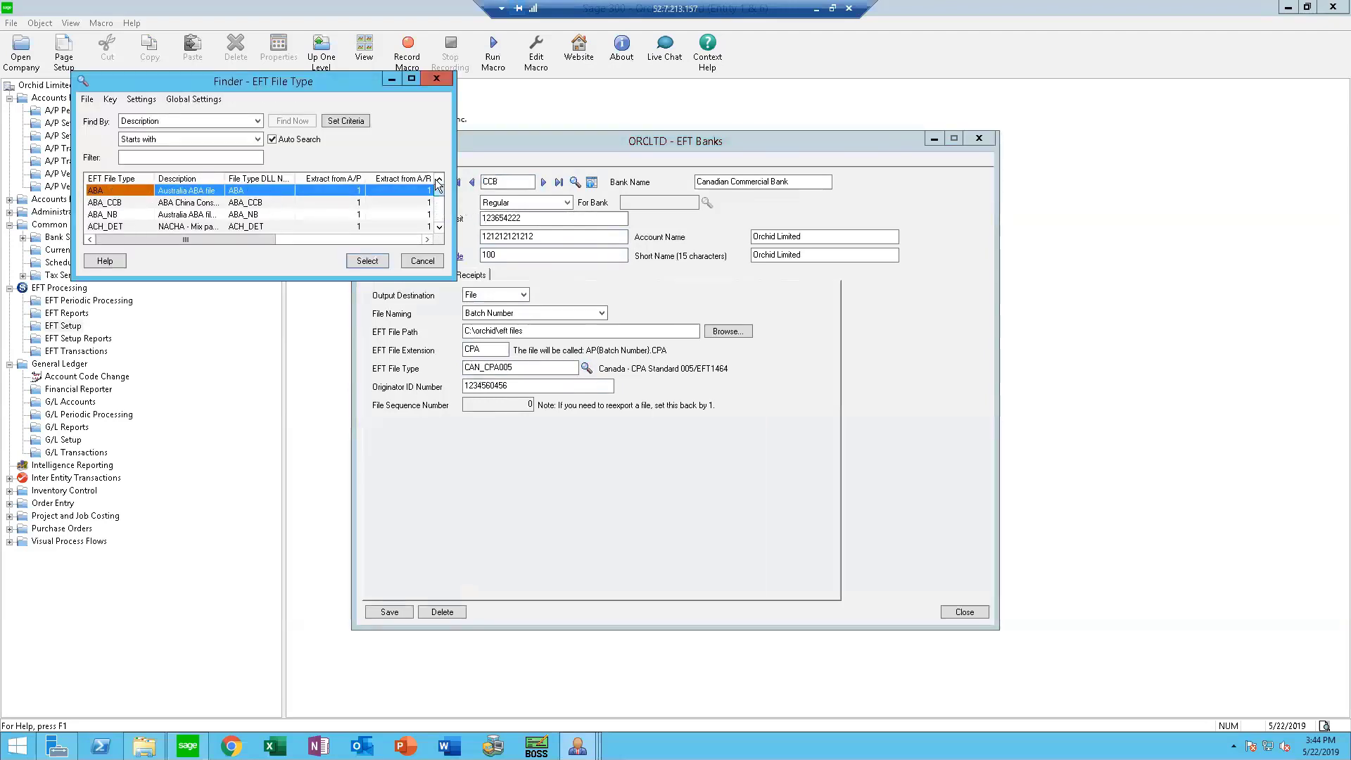
left_click(176, 161)
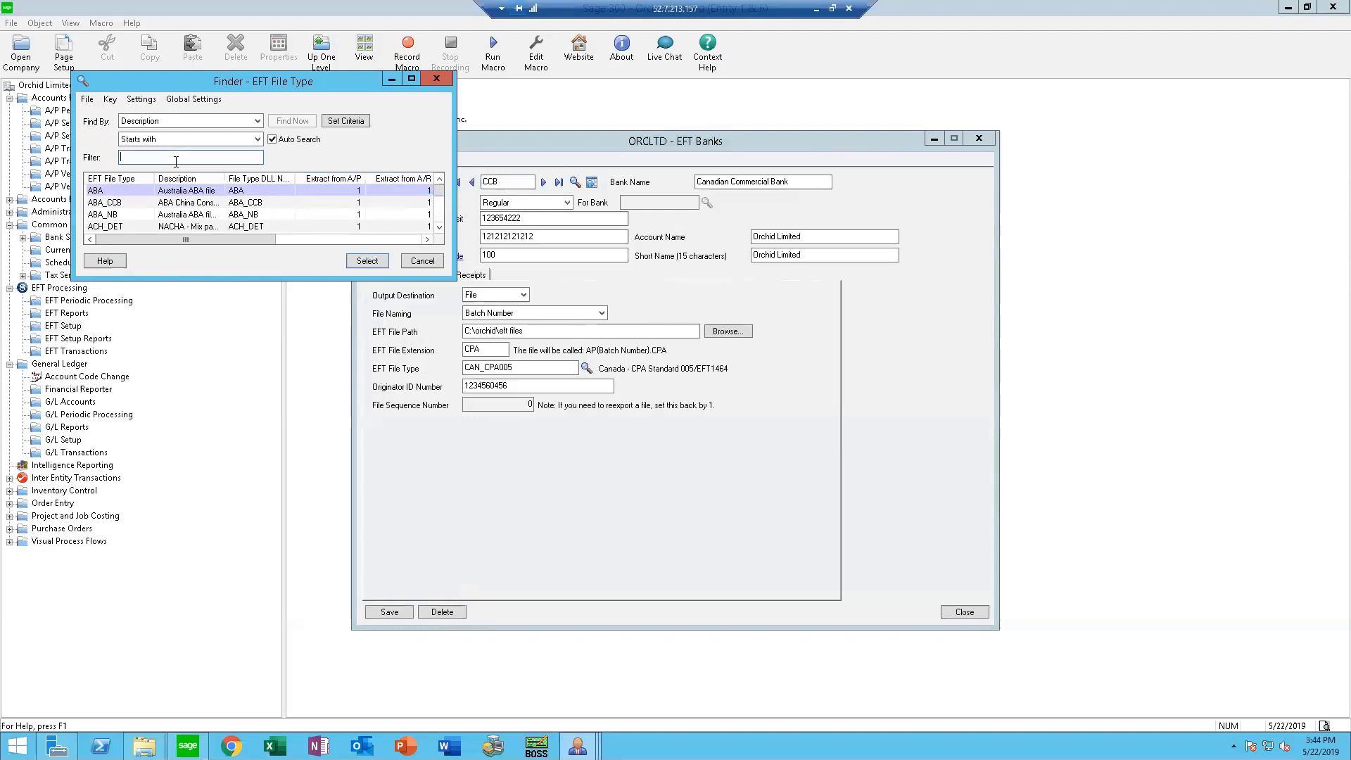
type("nacha")
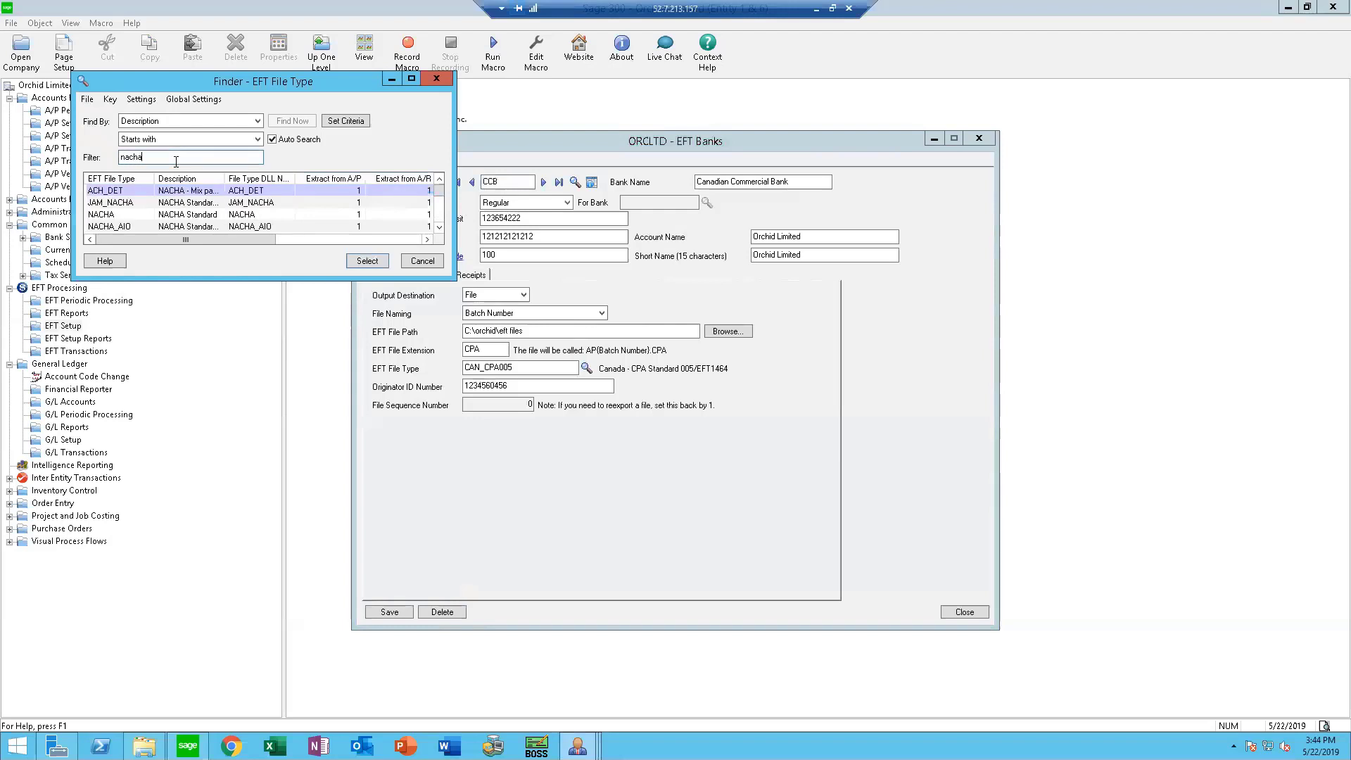
double_click(183, 213)
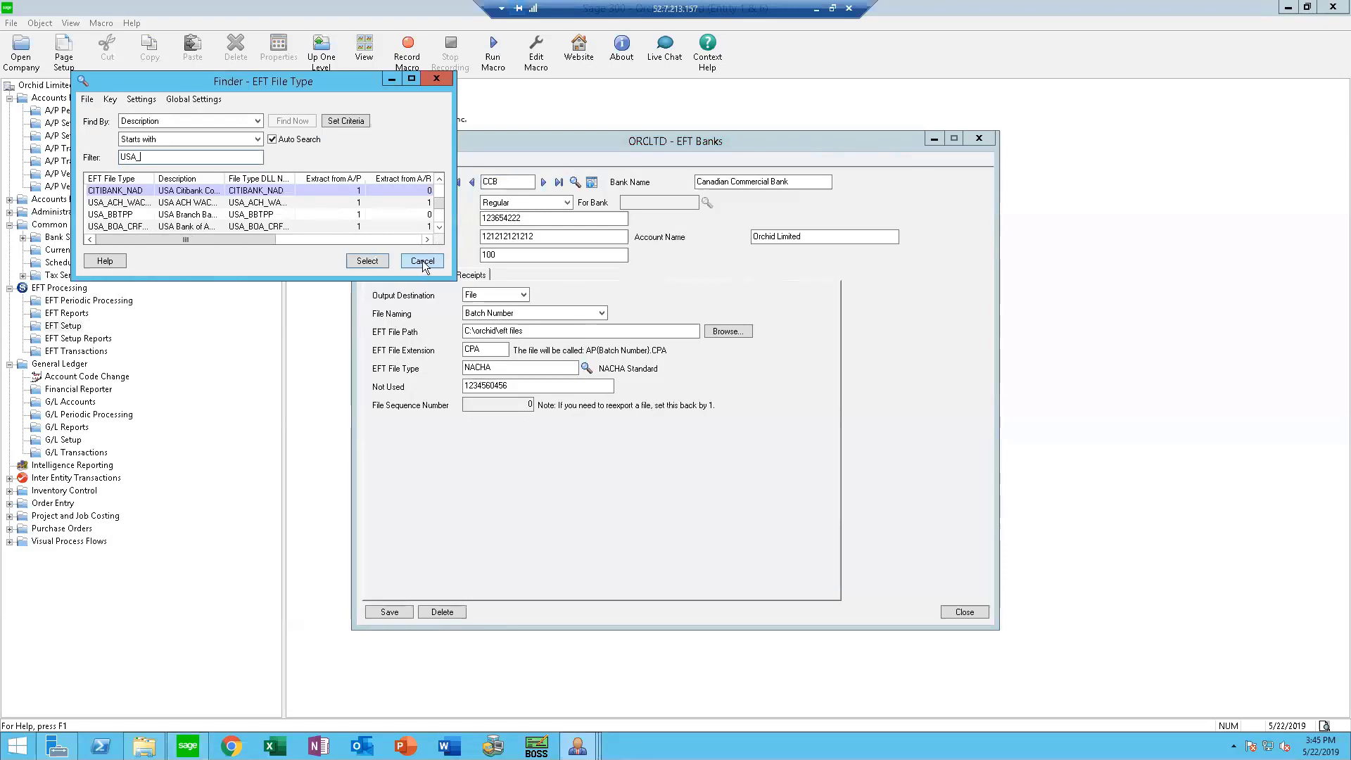
Step: Cancel the EFT file type lookup filtered by "USA_" and close the bank record without saving its changes
left_click(422, 261)
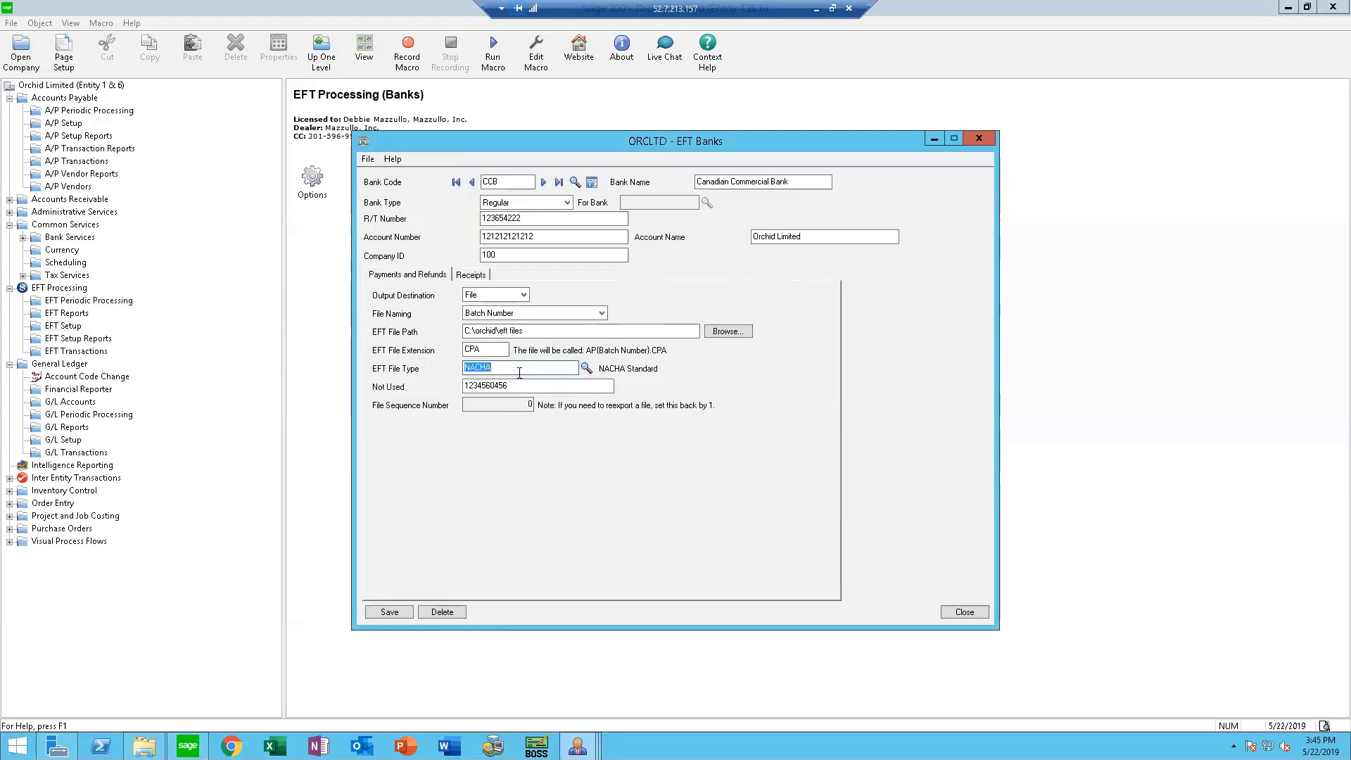
left_click(985, 139)
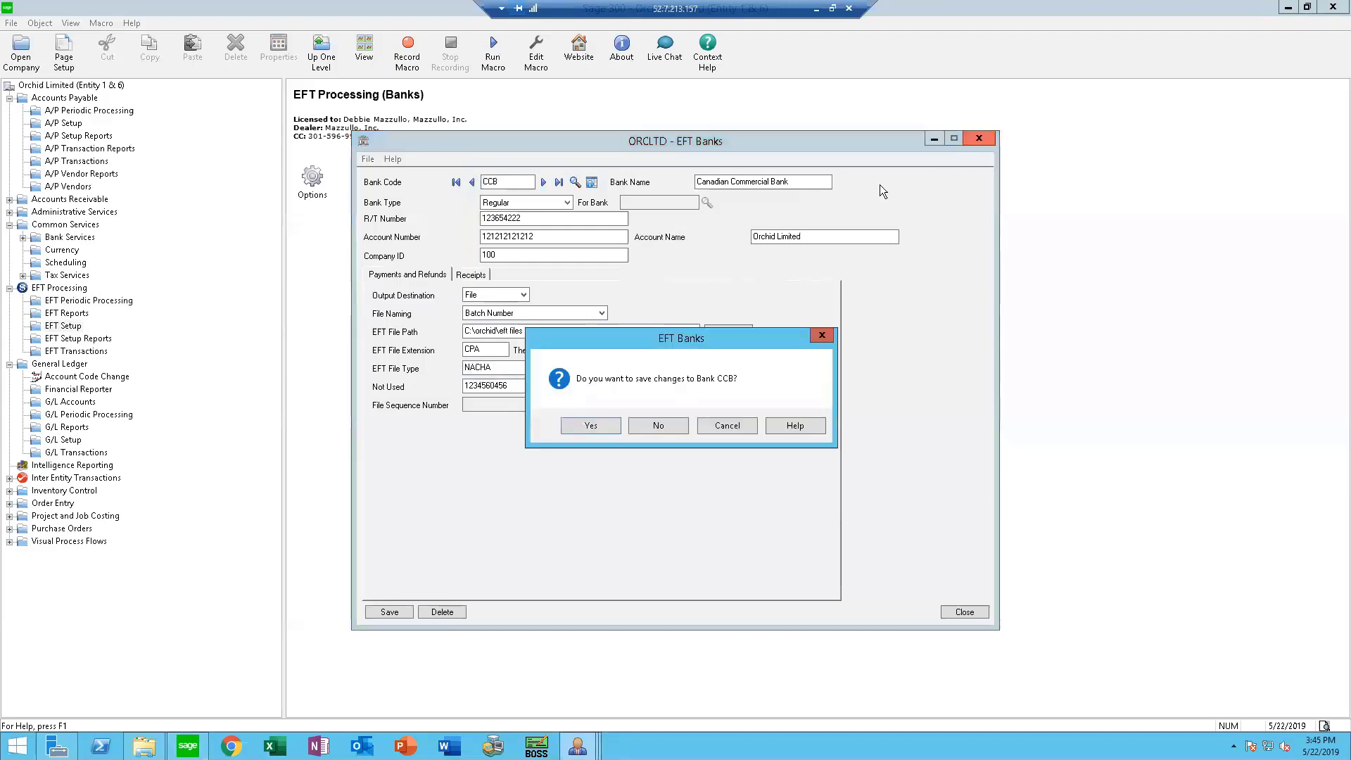
left_click(667, 425)
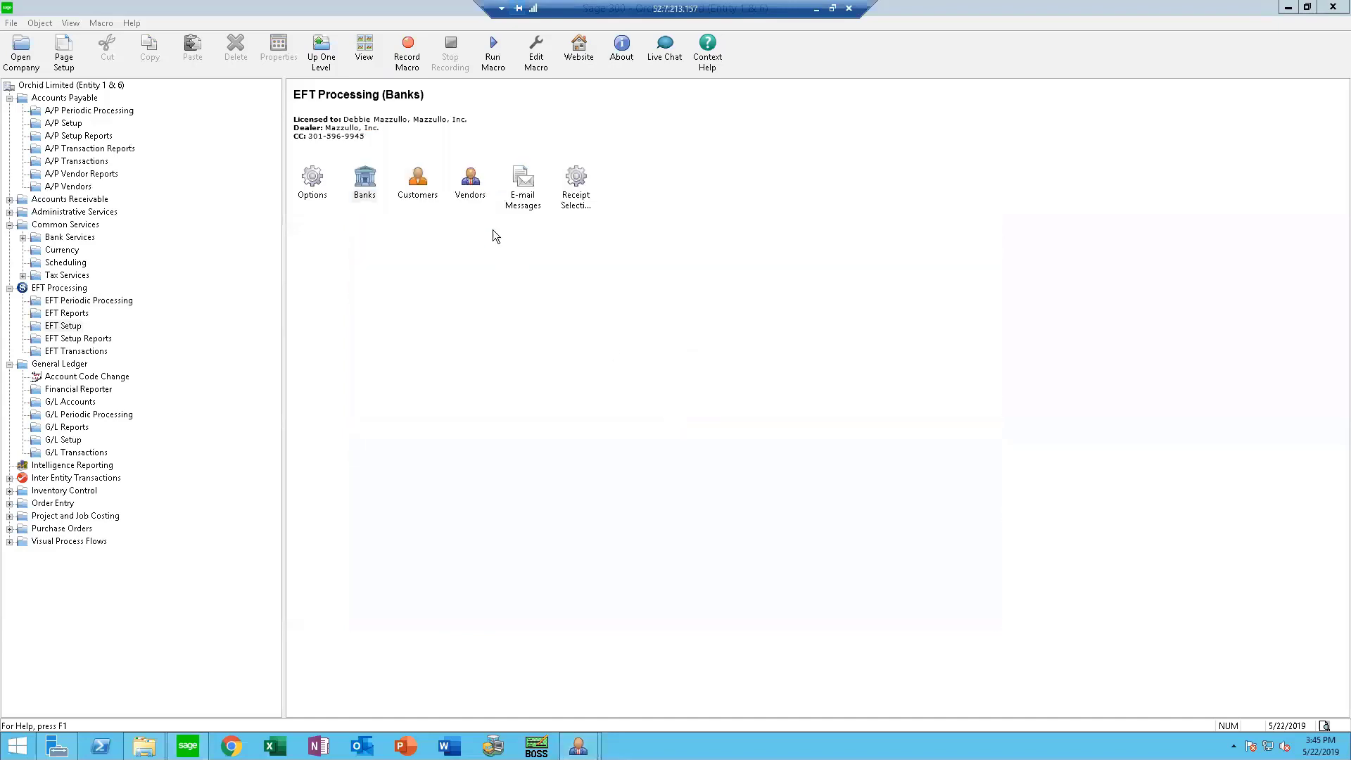
Step: Locate the EFT vendor entries under A/P Vendors and EFT Setup, and display the first EFT vendor record
left_click(471, 185)
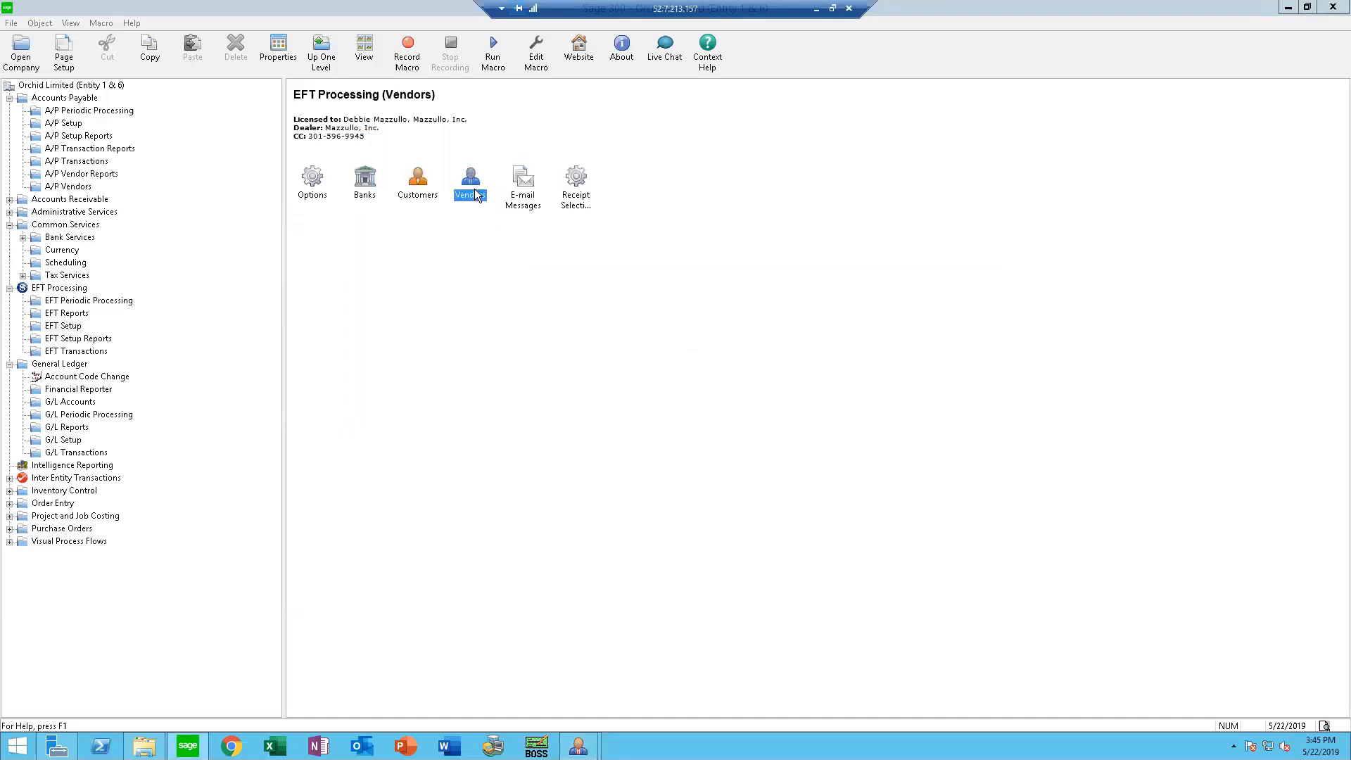
left_click(64, 186)
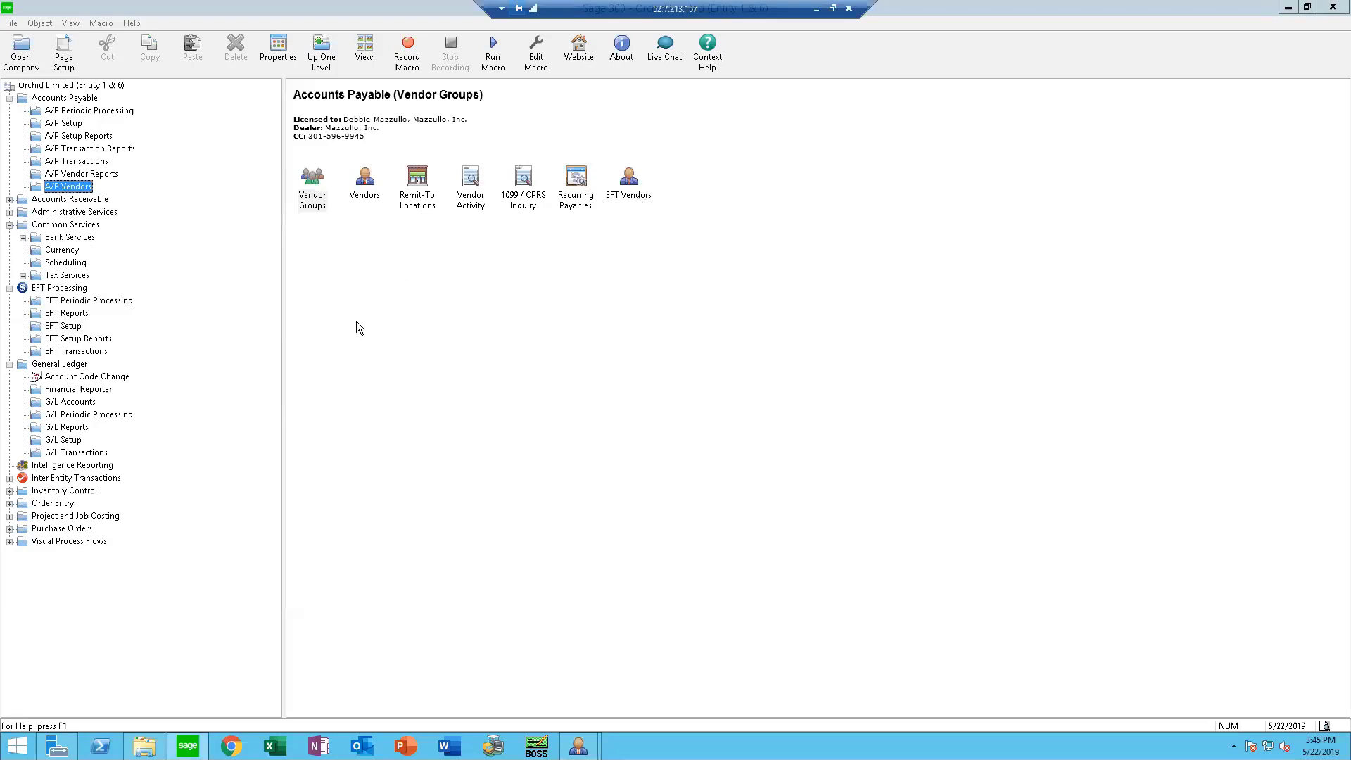
left_click(69, 326)
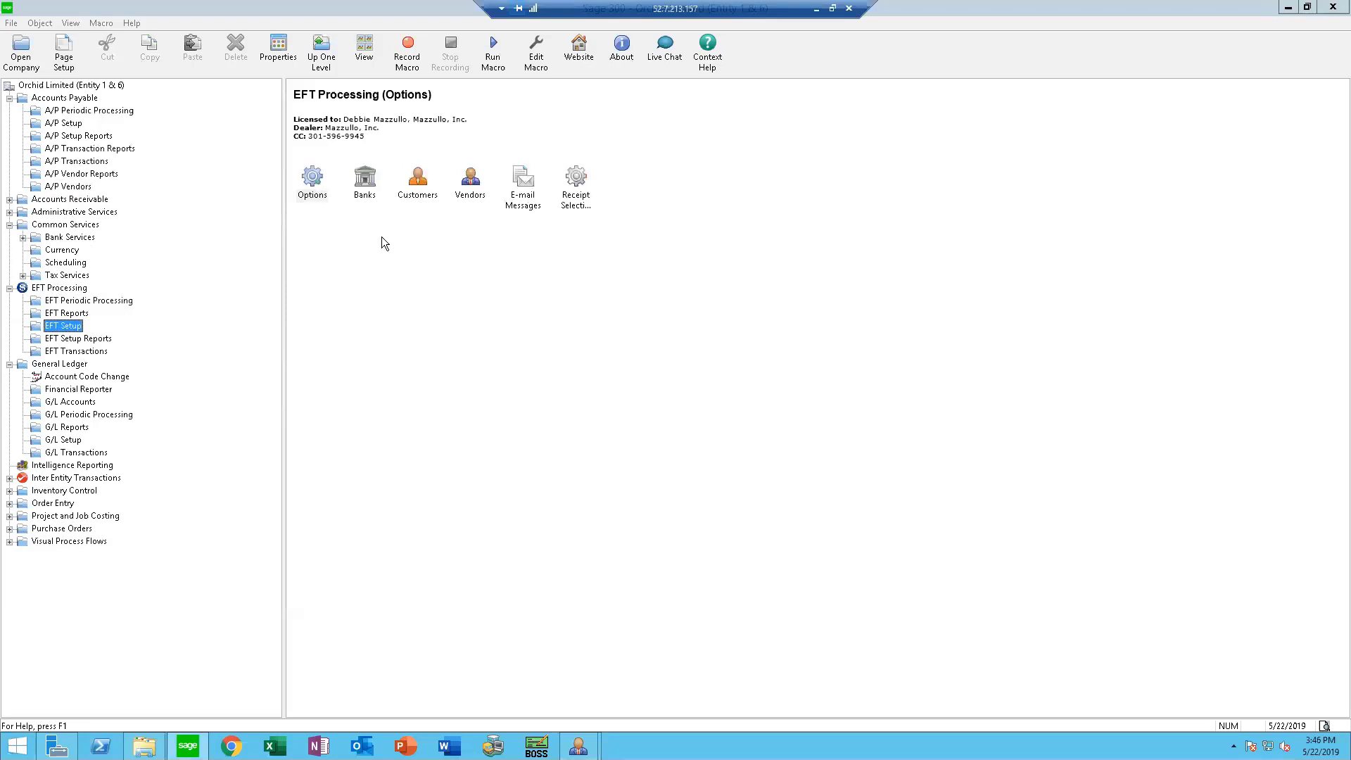
double_click(469, 178)
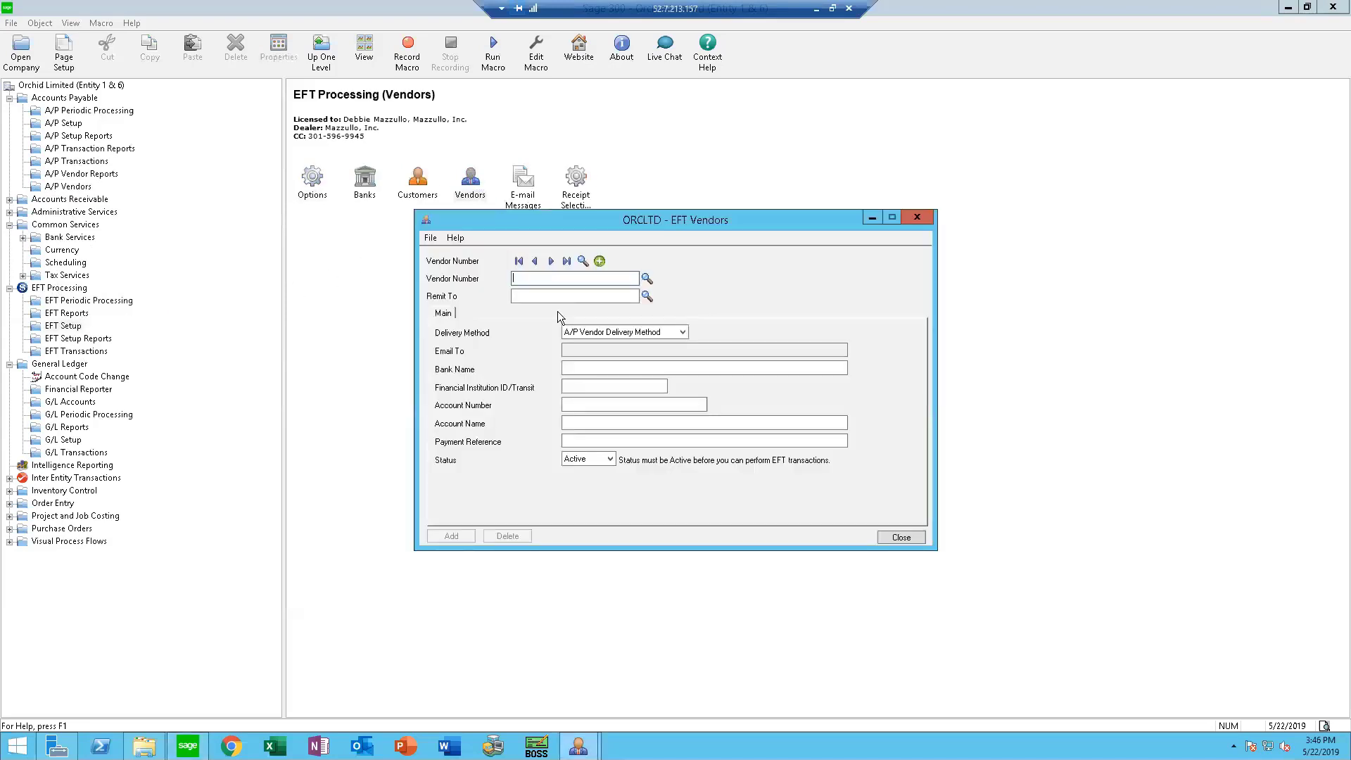
left_click(551, 261)
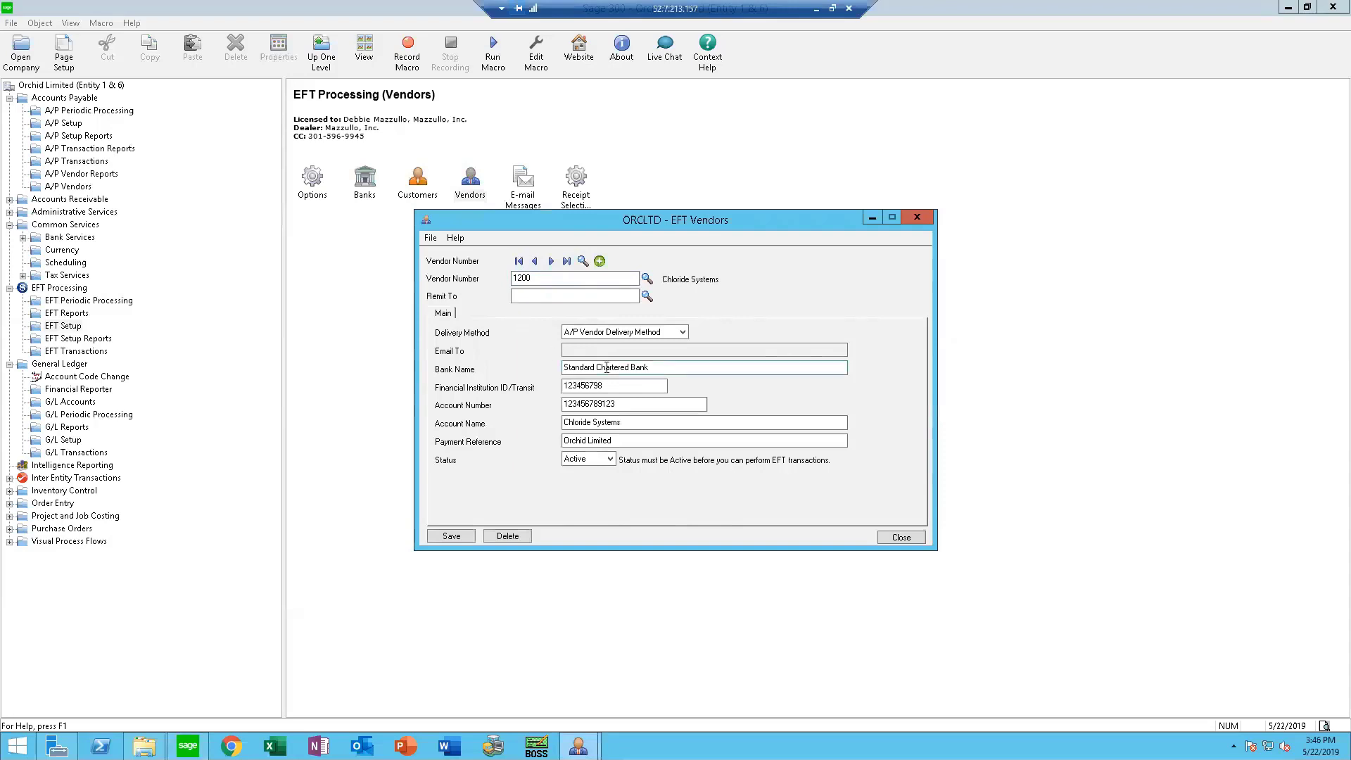
Step: Set the Chloride Systems vendor's delivery method to EFT Vendor E-mail To, and check the import command and the status choices
left_click(652, 335)
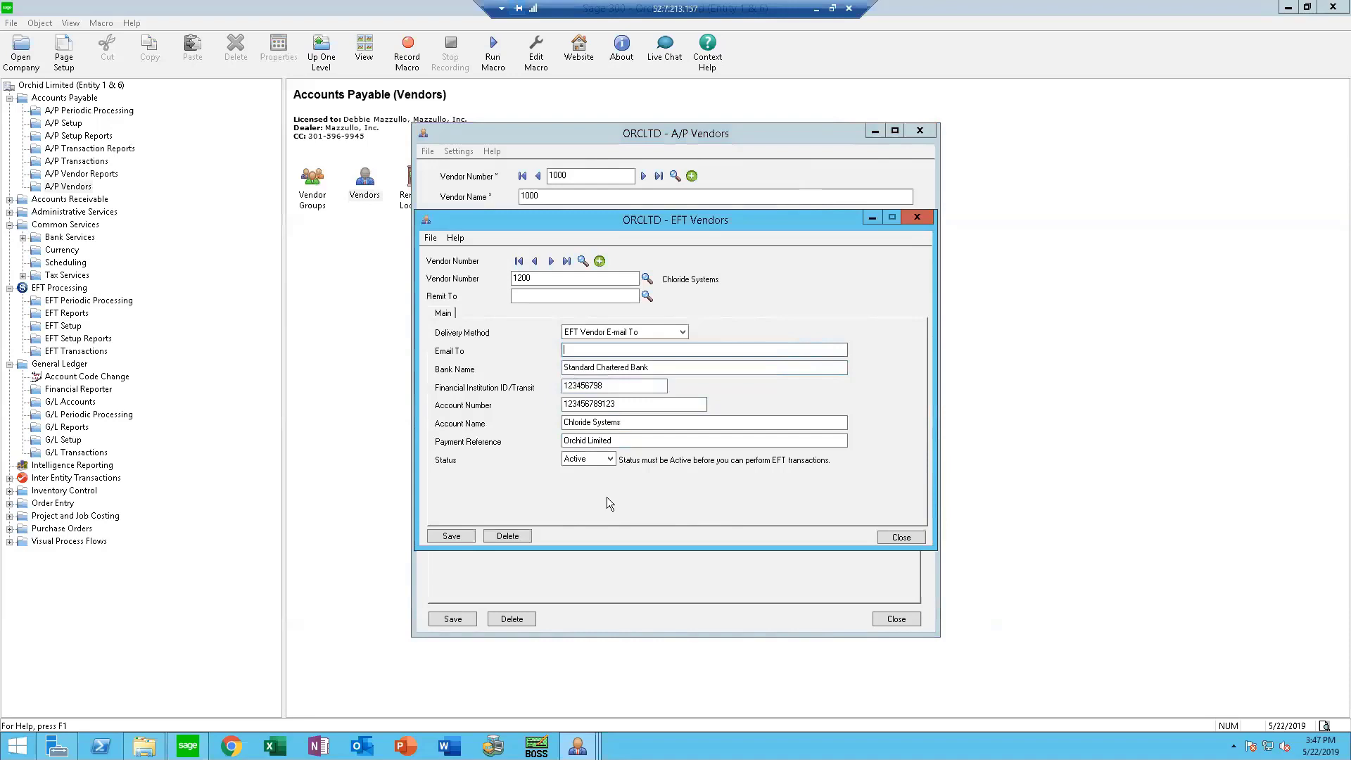
left_click(430, 237)
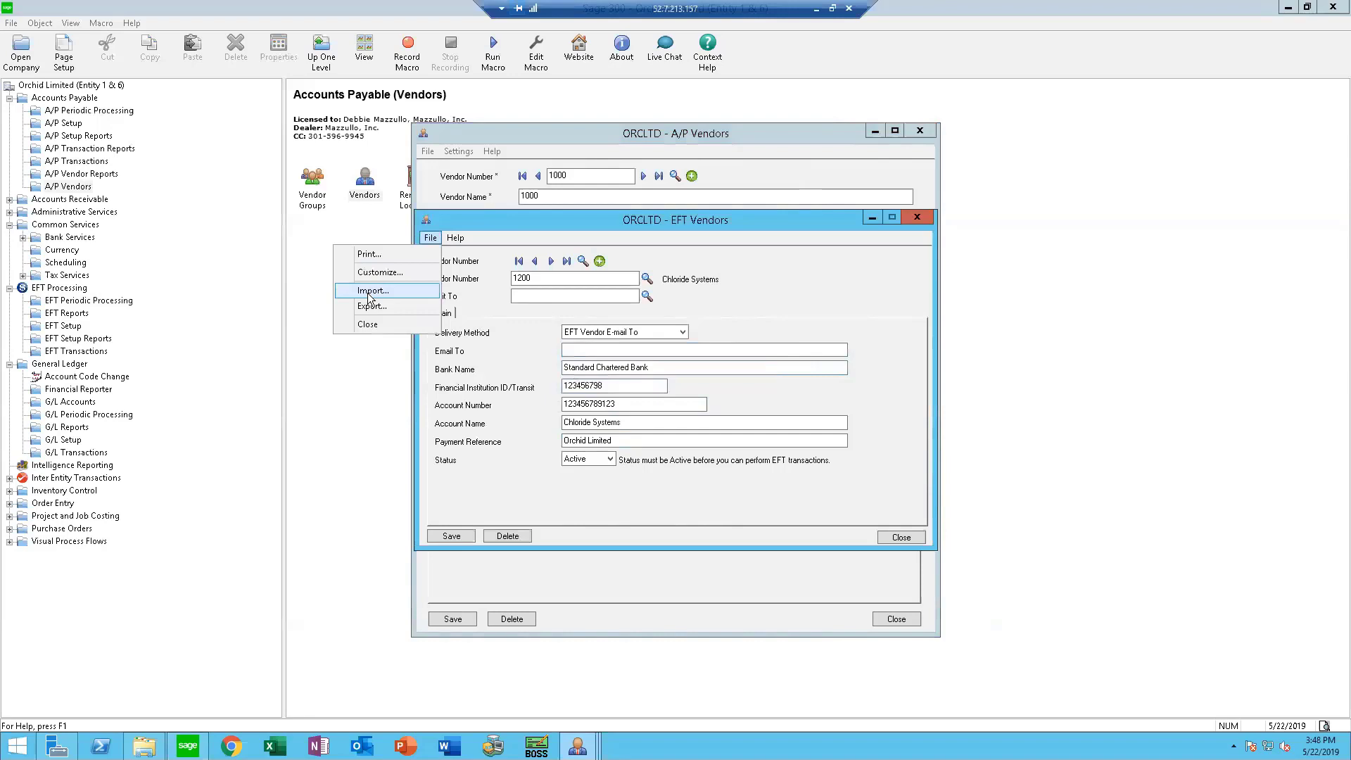
left_click(616, 459)
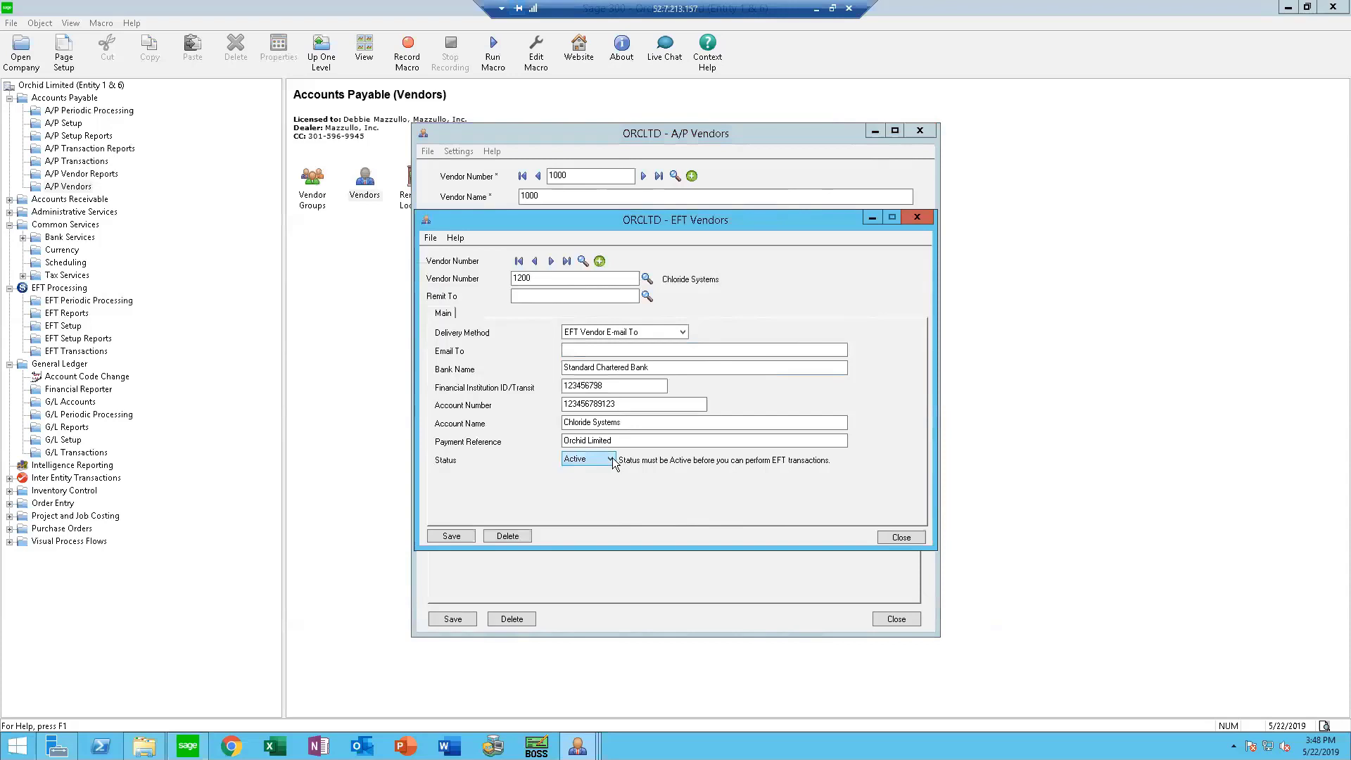
left_click(609, 459)
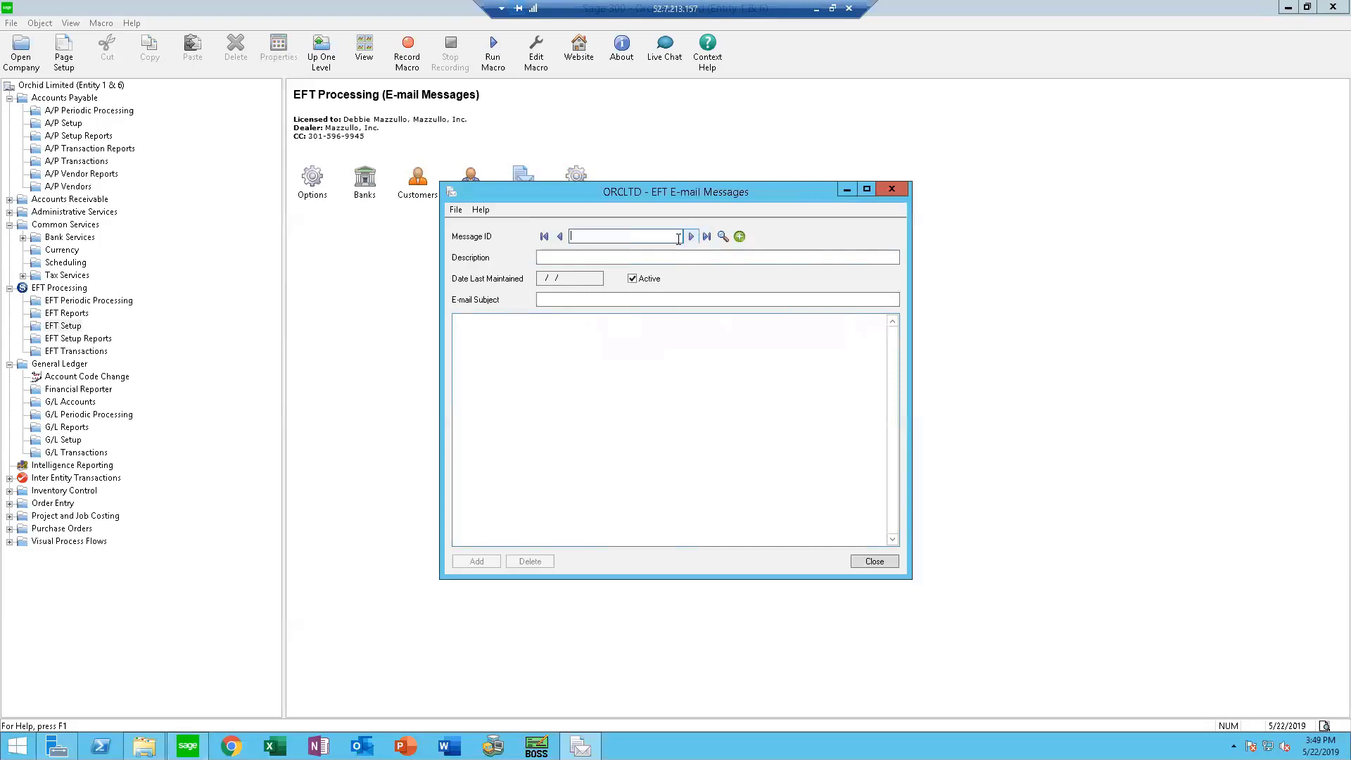
Step: Display the EFTPAYMENT e-mail message and check its subject line
left_click(690, 237)
left_click(690, 237)
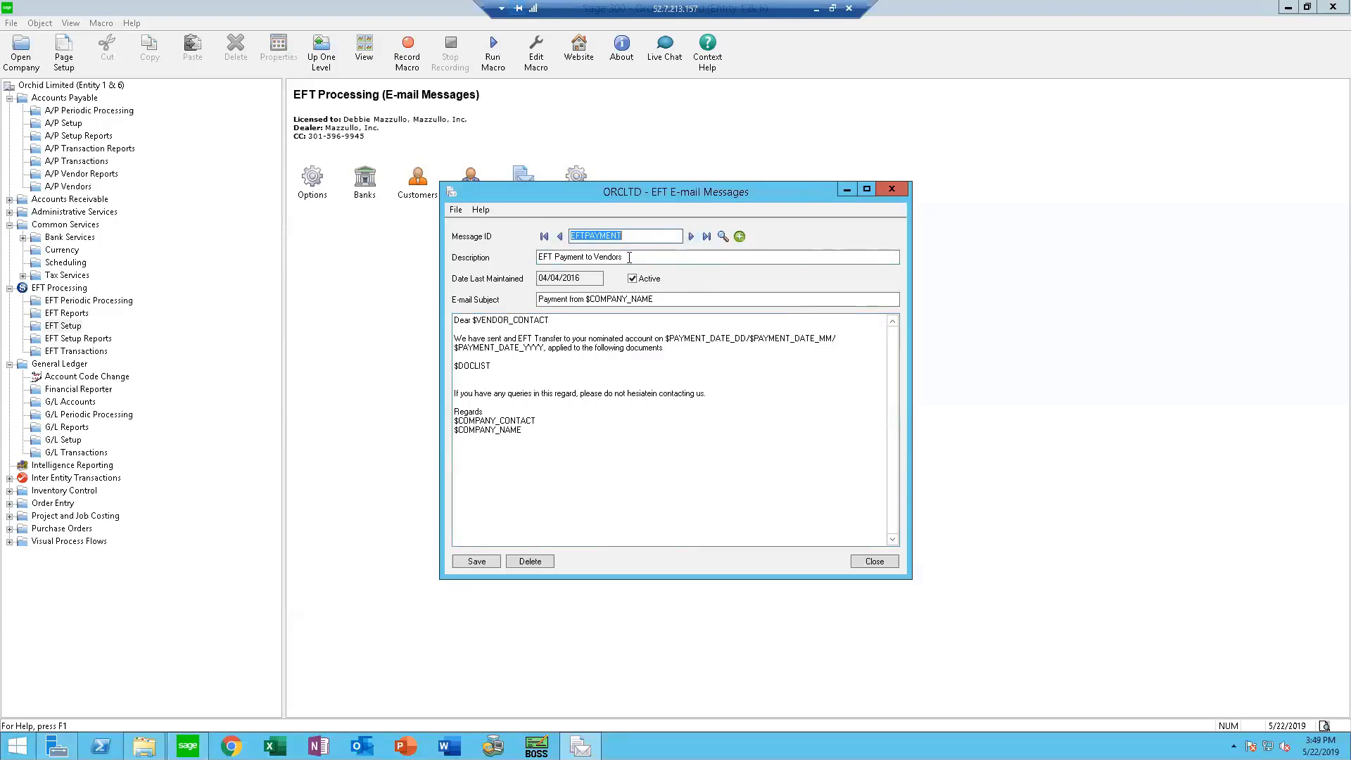
left_click(692, 299)
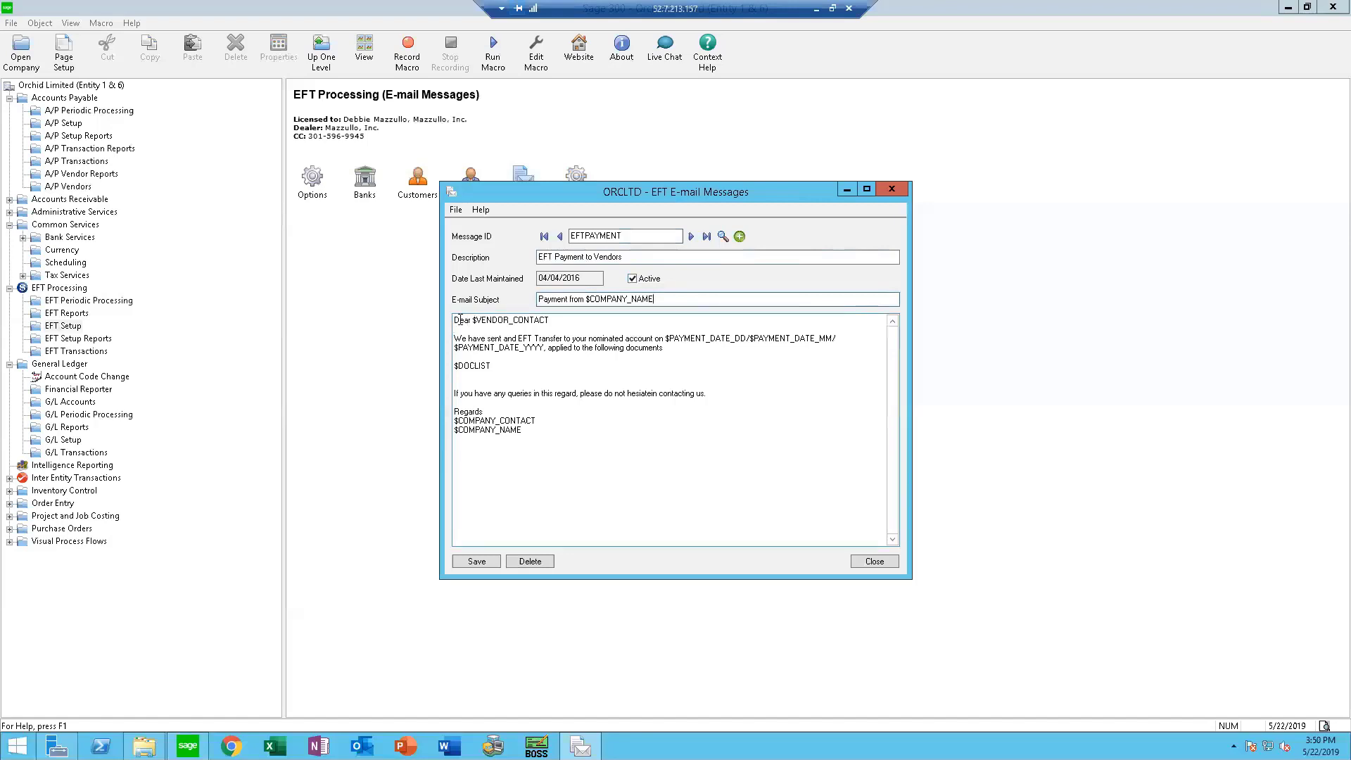
Step: Examine the body of the EFTPAYMENT message, including the vendor contact and payment date variables
left_click_drag(456, 319, 632, 443)
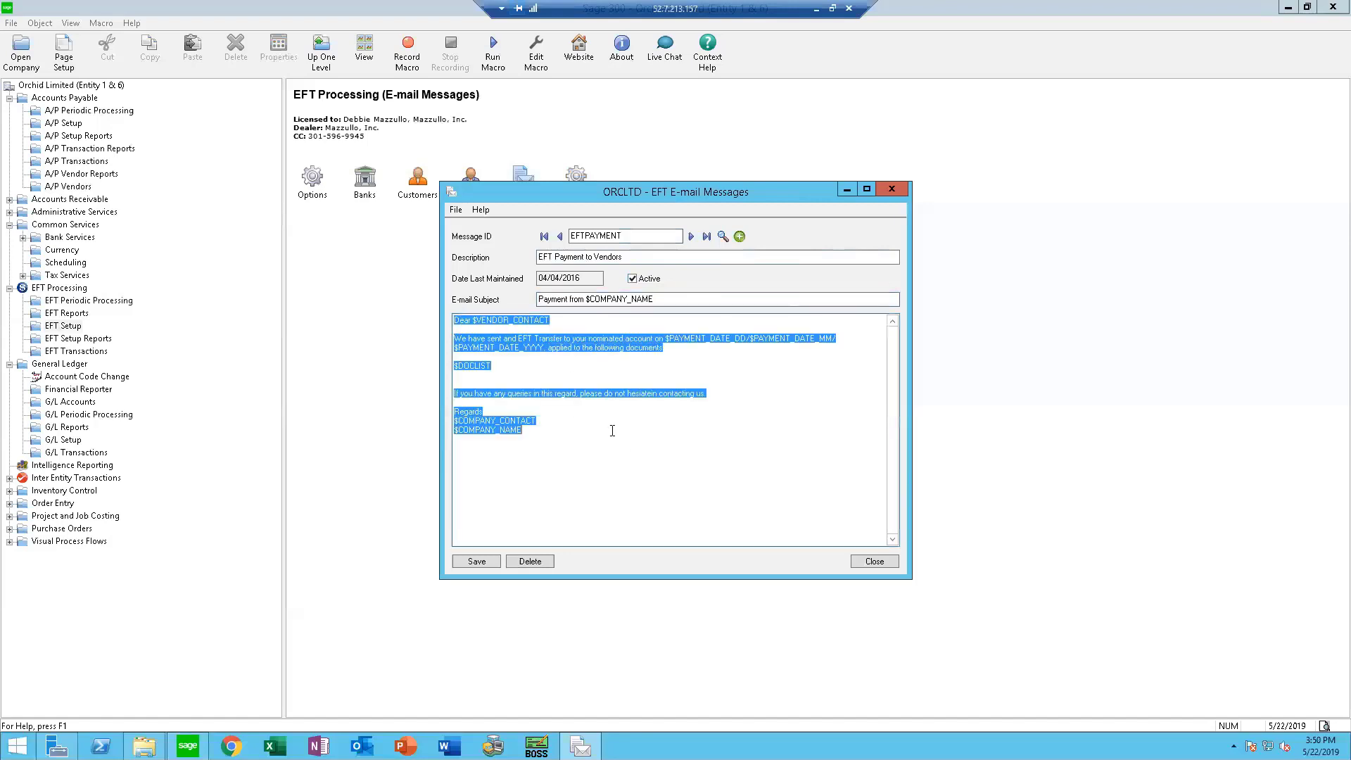
left_click(517, 329)
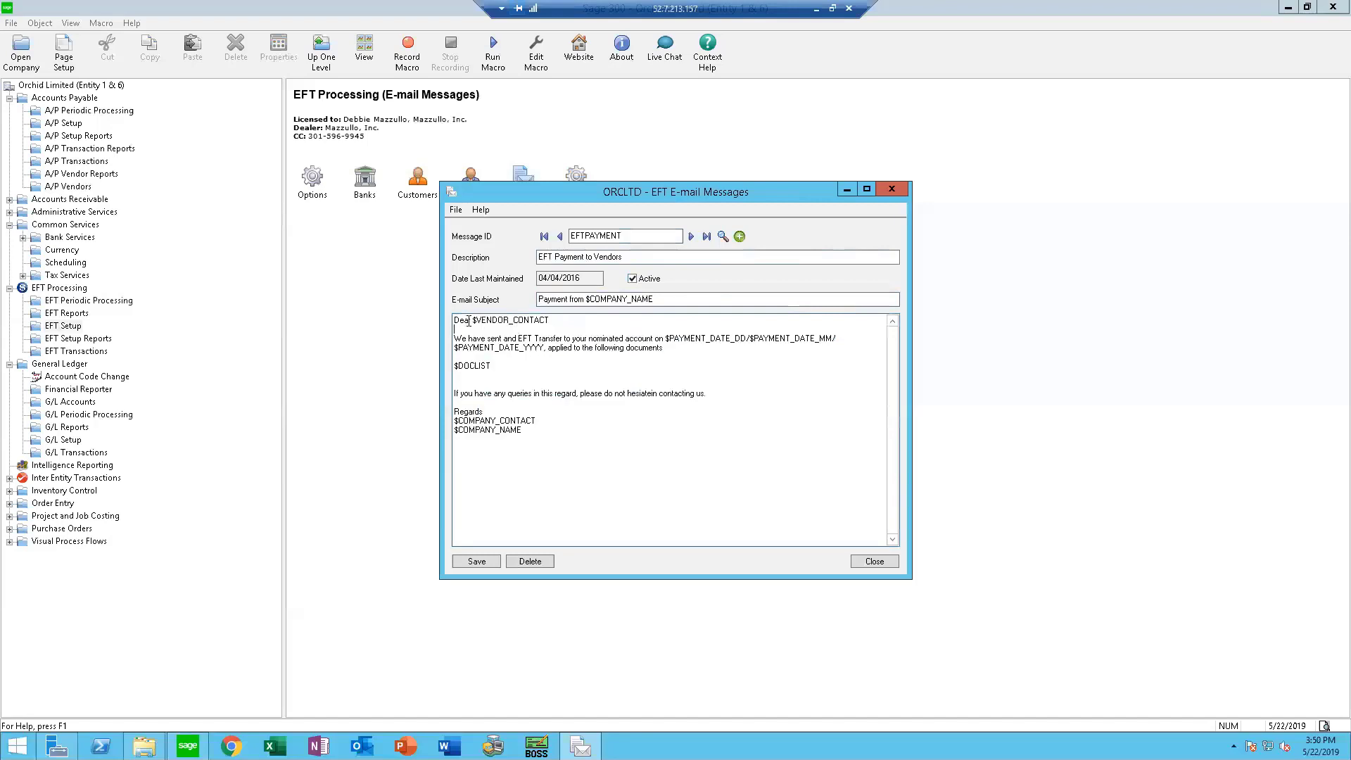
left_click_drag(473, 321, 556, 322)
left_click(669, 336)
key("shift+Home")
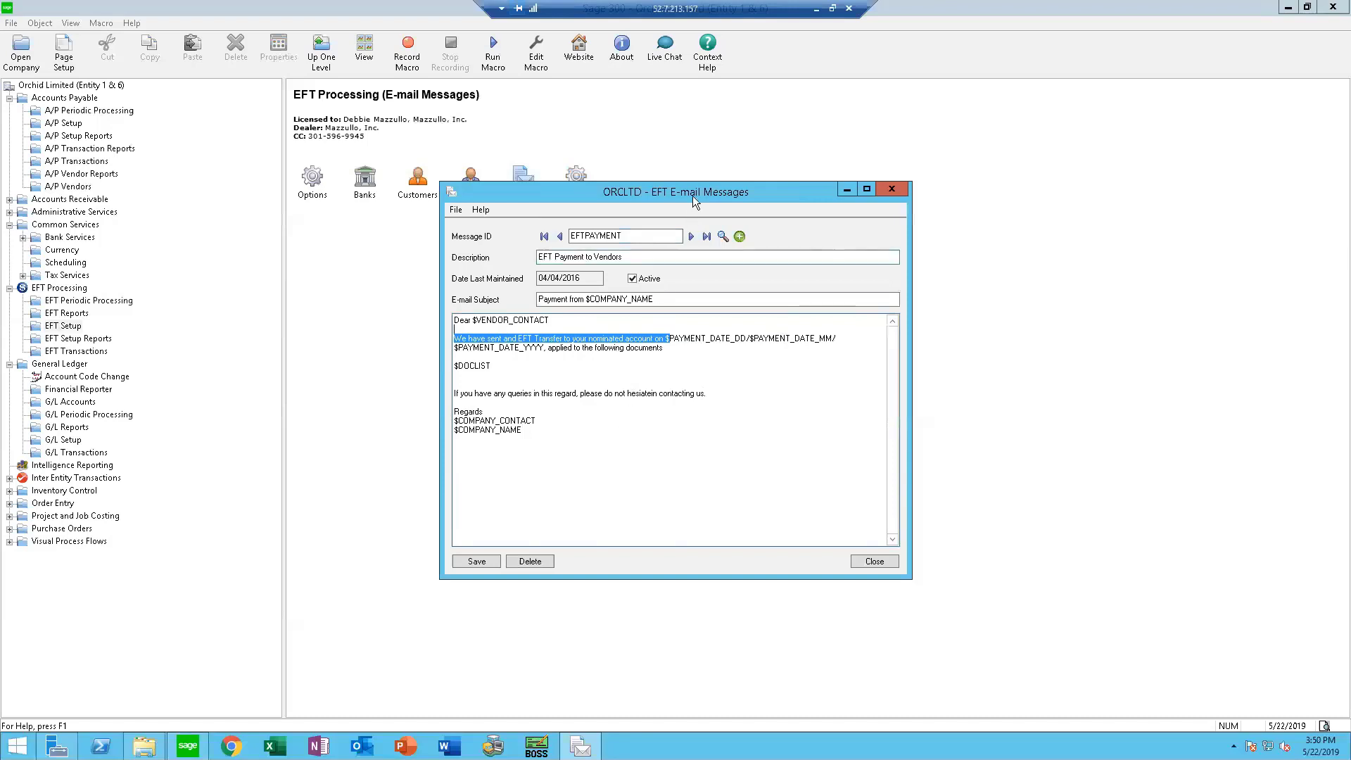
Step: Close the e-mail message and check the default advice report files in the EFT Options
left_click(875, 560)
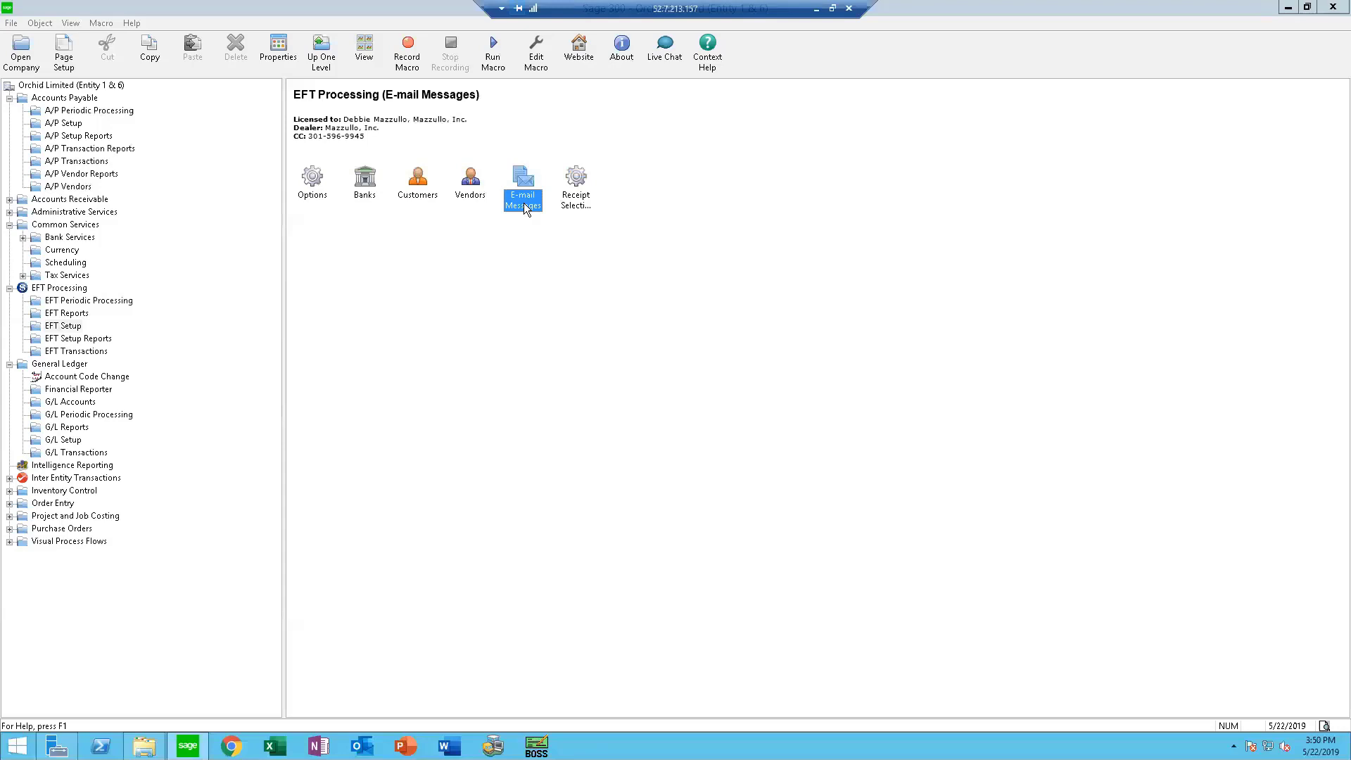
double_click(313, 180)
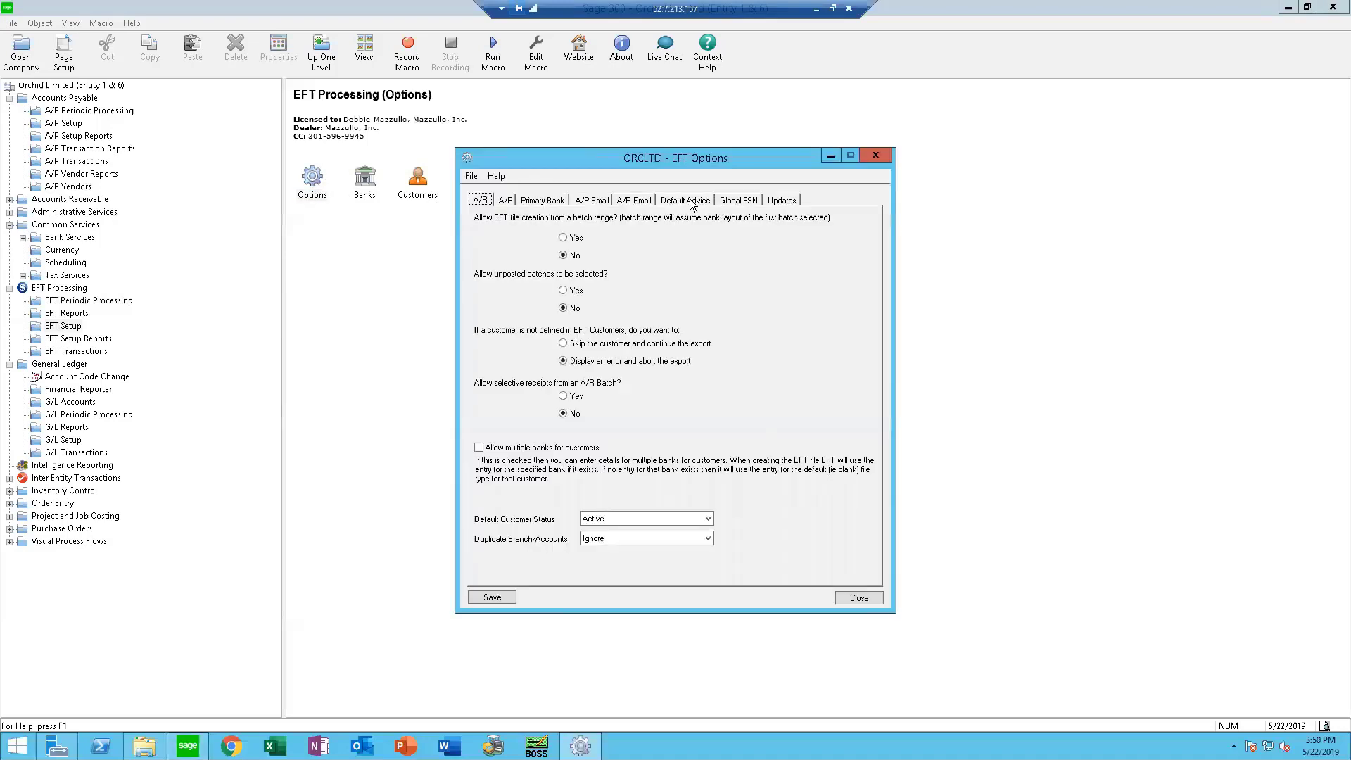
left_click(696, 201)
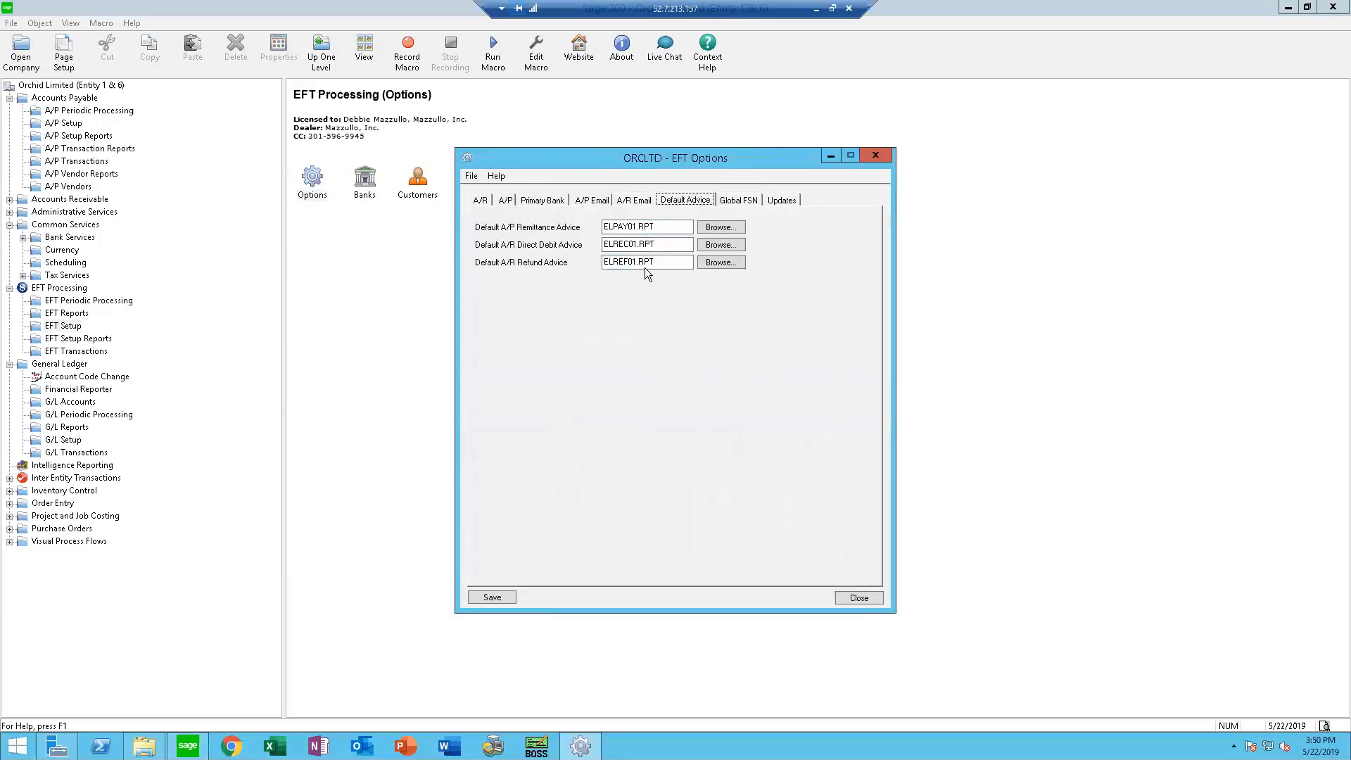
left_click(876, 154)
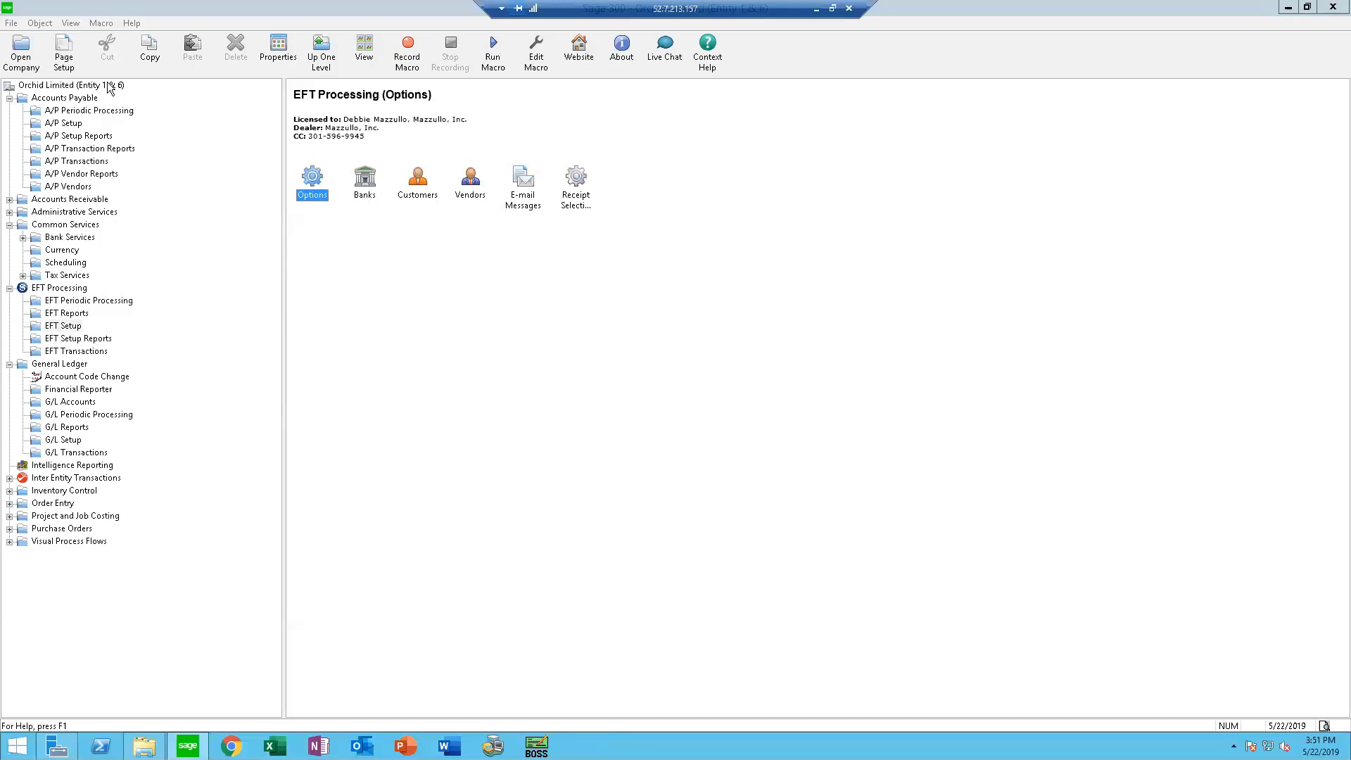
Step: Bring up A/P Create Payment Batch and load the EFT selection code
left_click(79, 99)
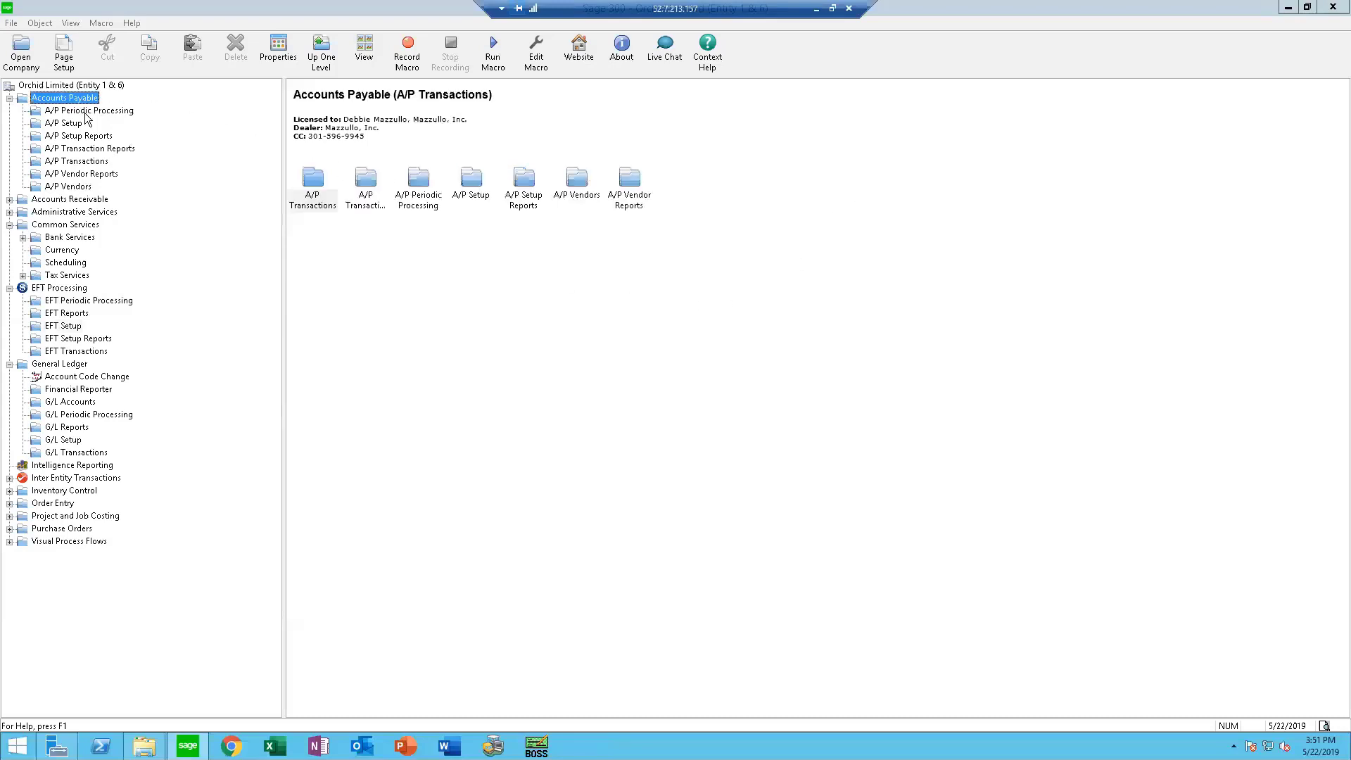
left_click(84, 162)
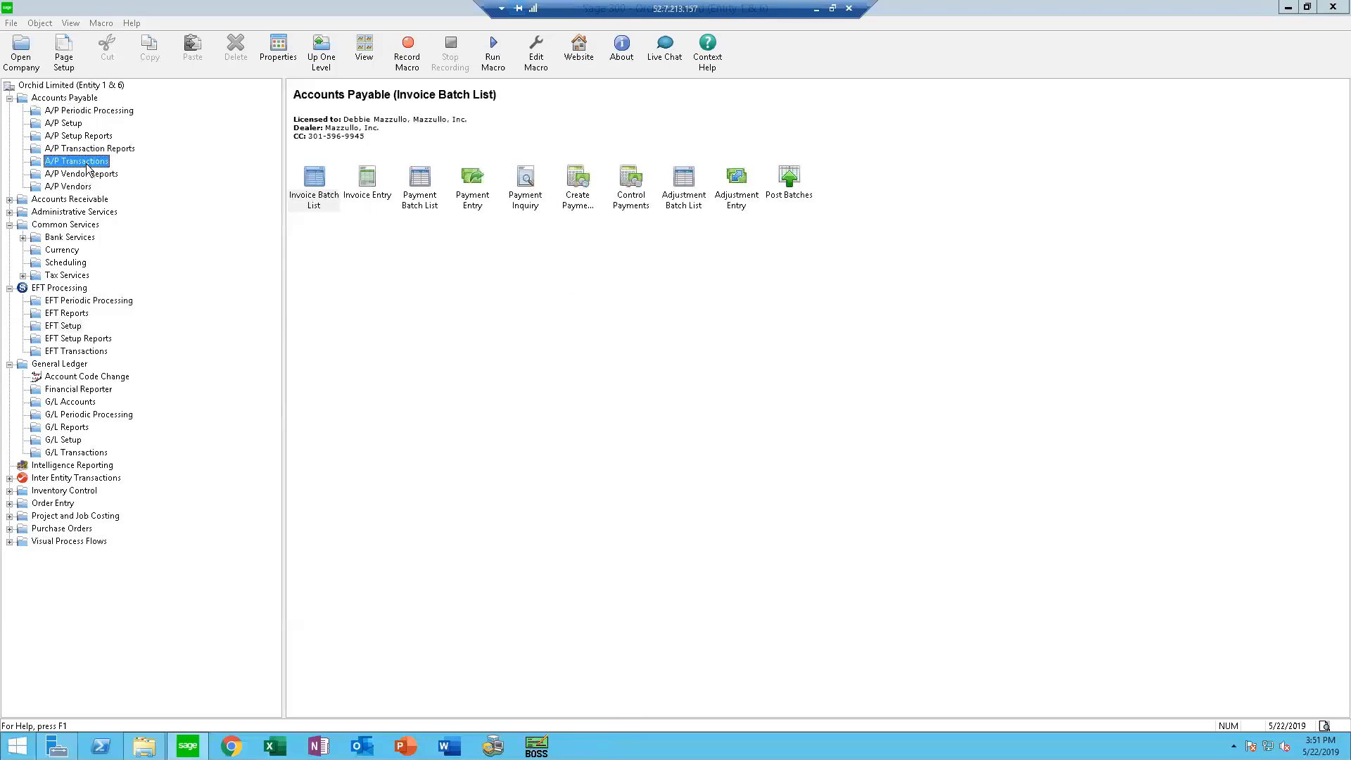
double_click(584, 205)
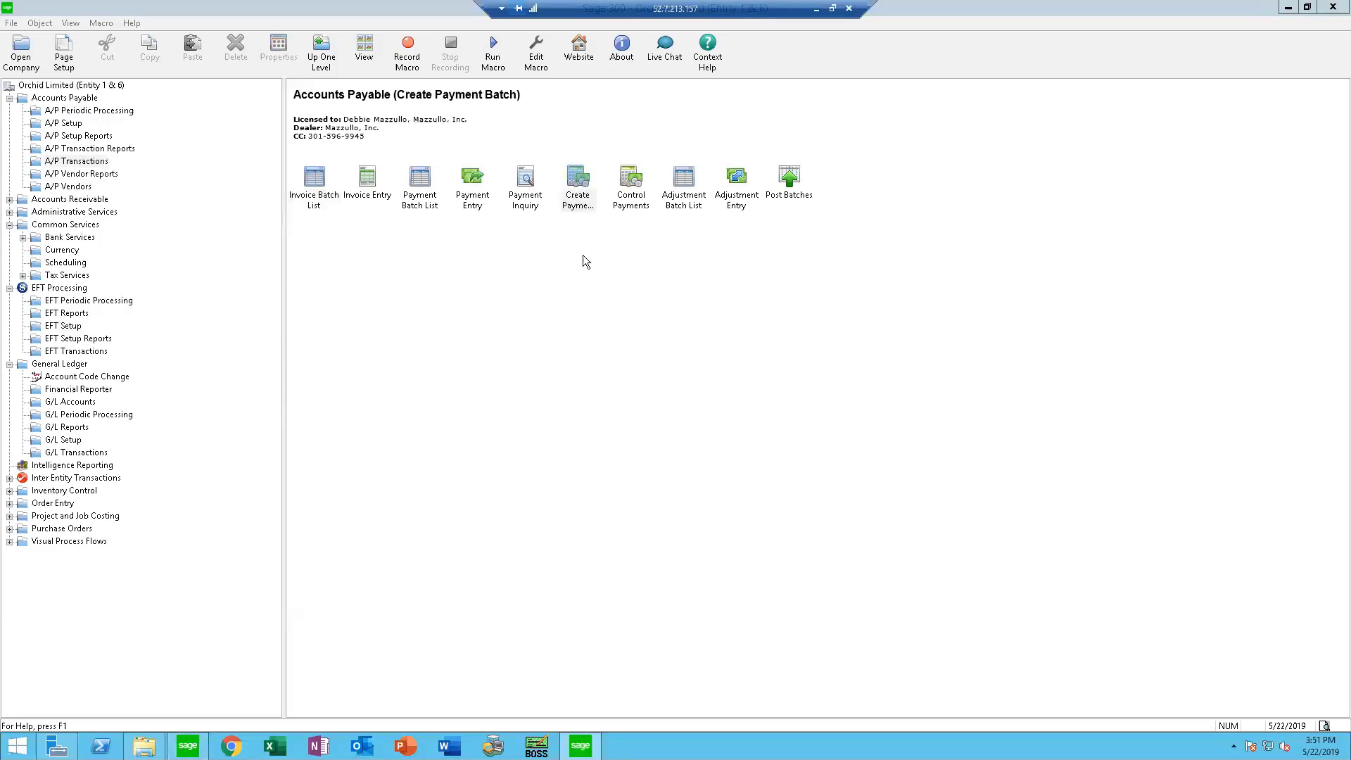
left_click(611, 226)
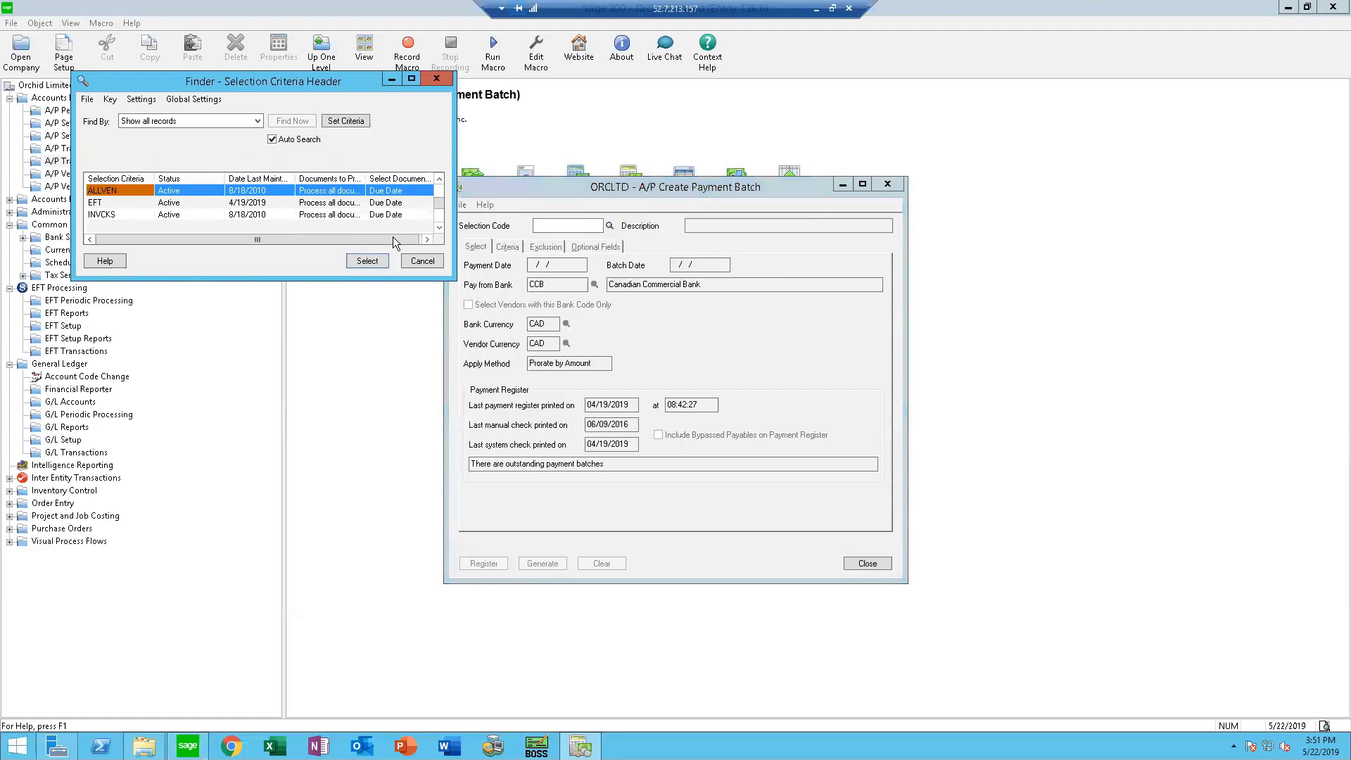
left_click(115, 204)
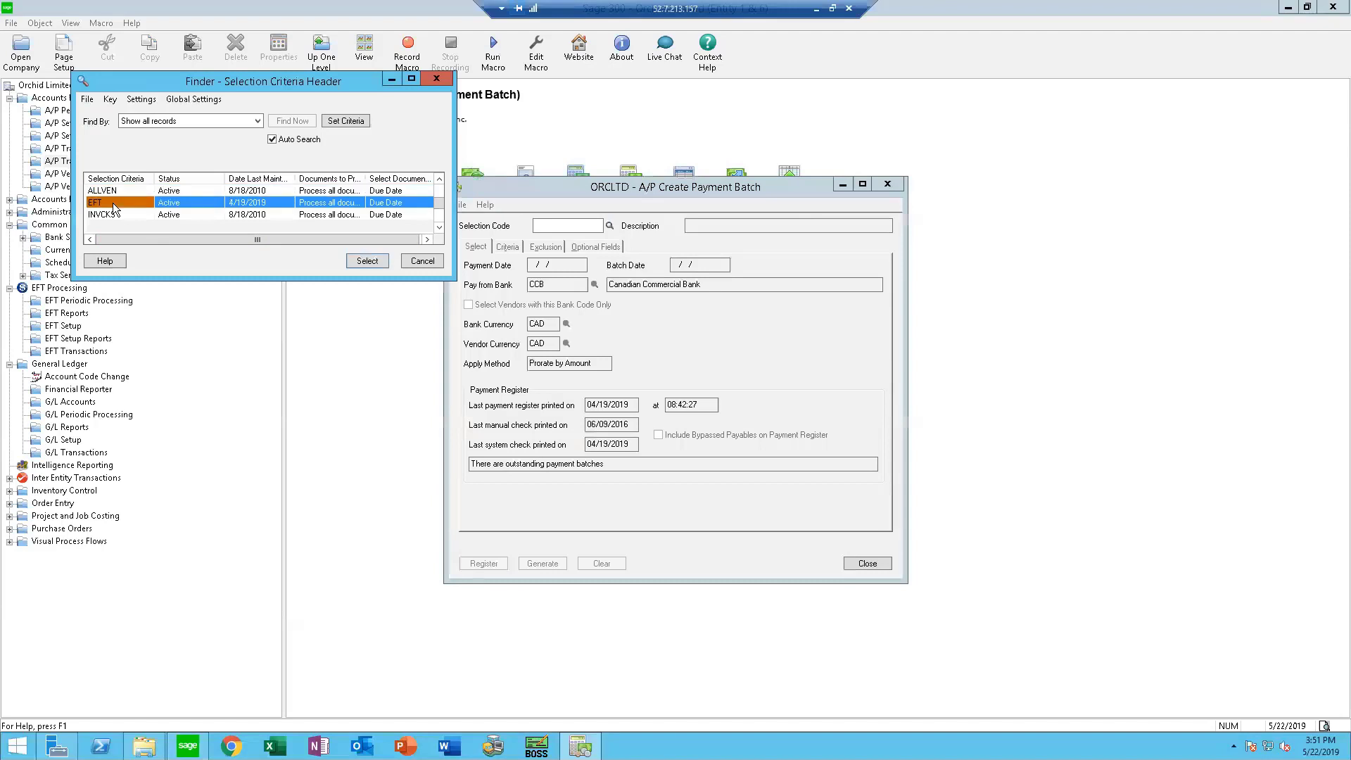
double_click(116, 202)
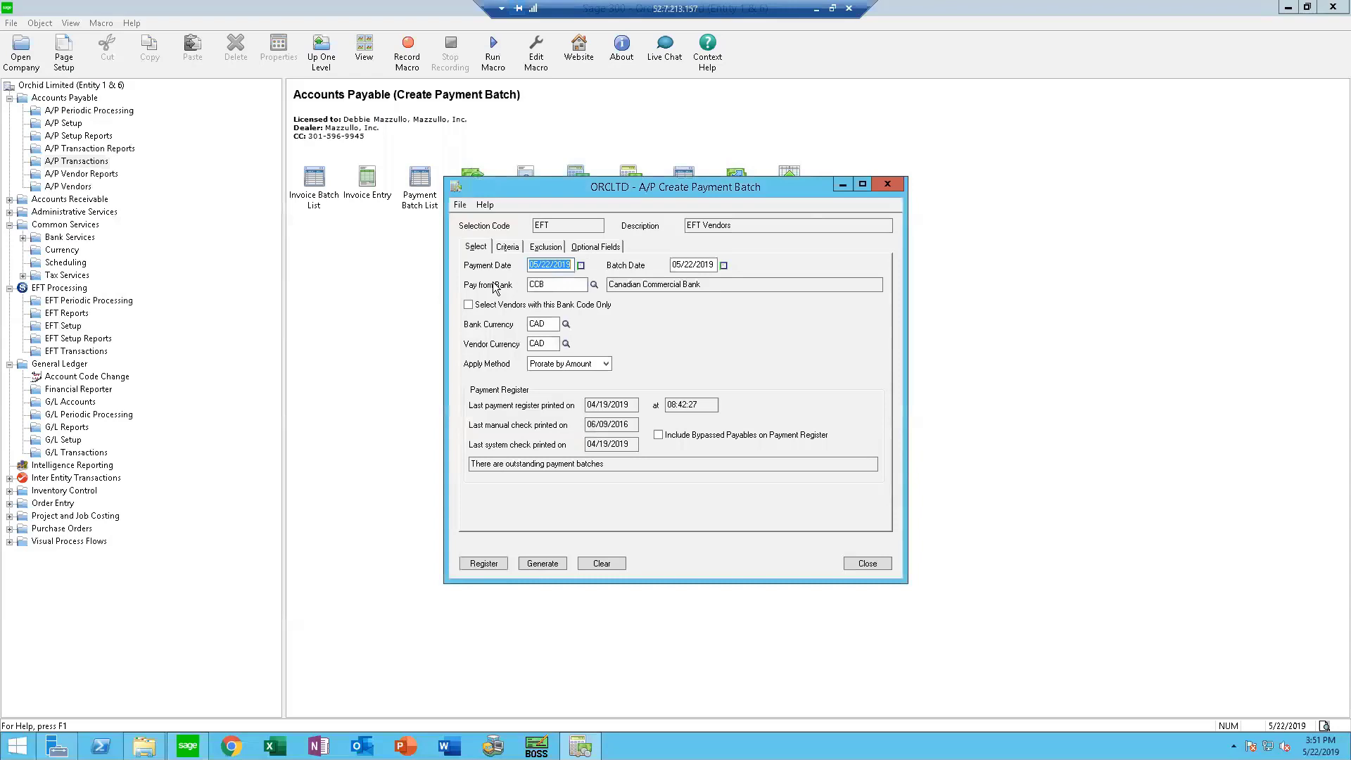
Step: Review the EFT selection's criteria and payment settings, and close the form without generating a batch
left_click(508, 247)
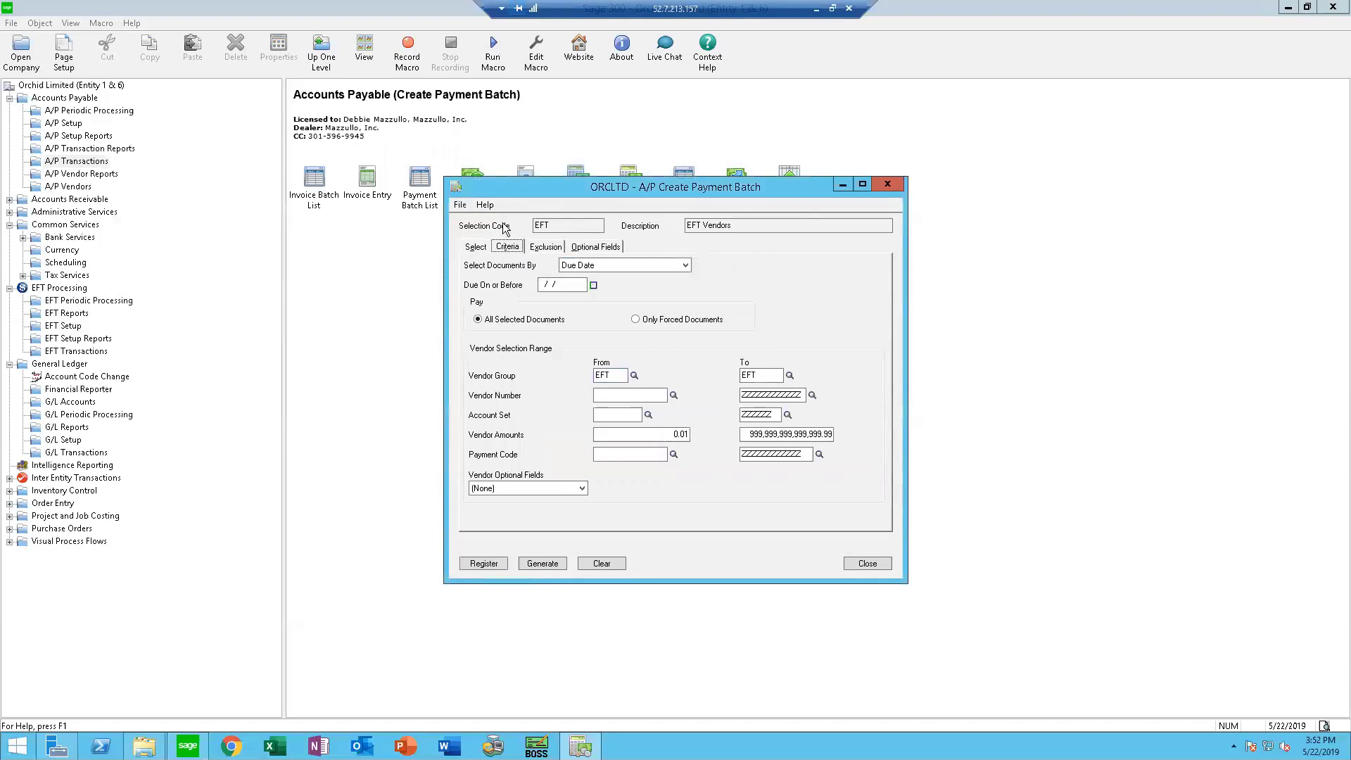
left_click(476, 246)
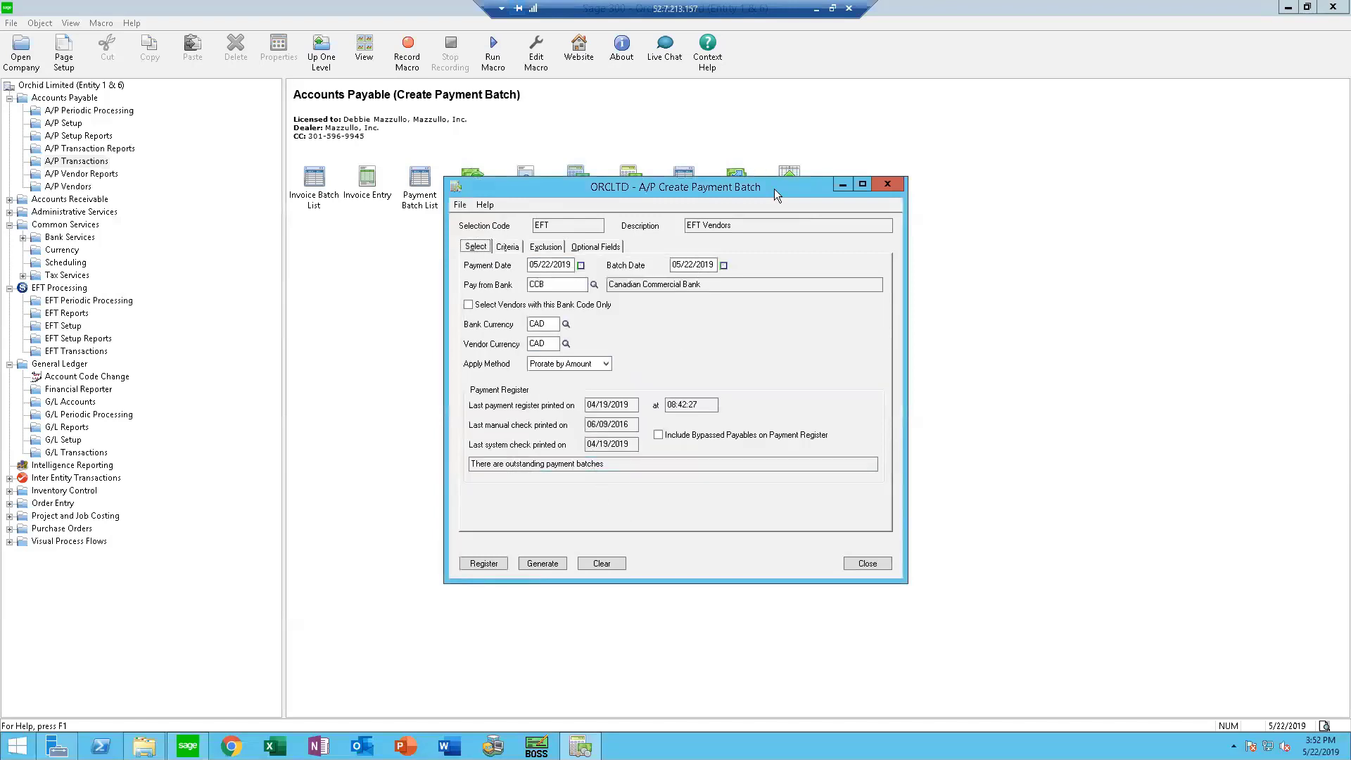
left_click(865, 561)
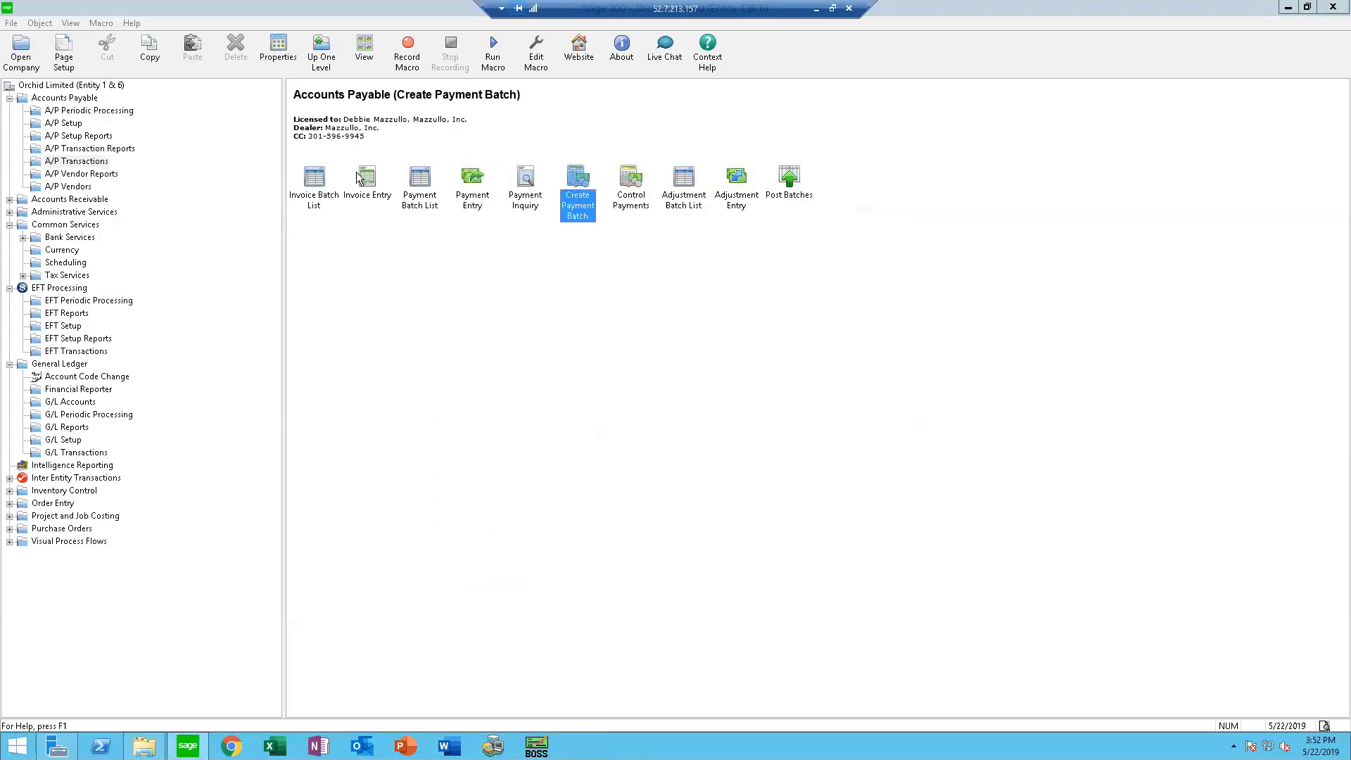
Step: Check system-generated batch 61 in the A/P Payment Batch List, including its Ready To Post status
double_click(418, 188)
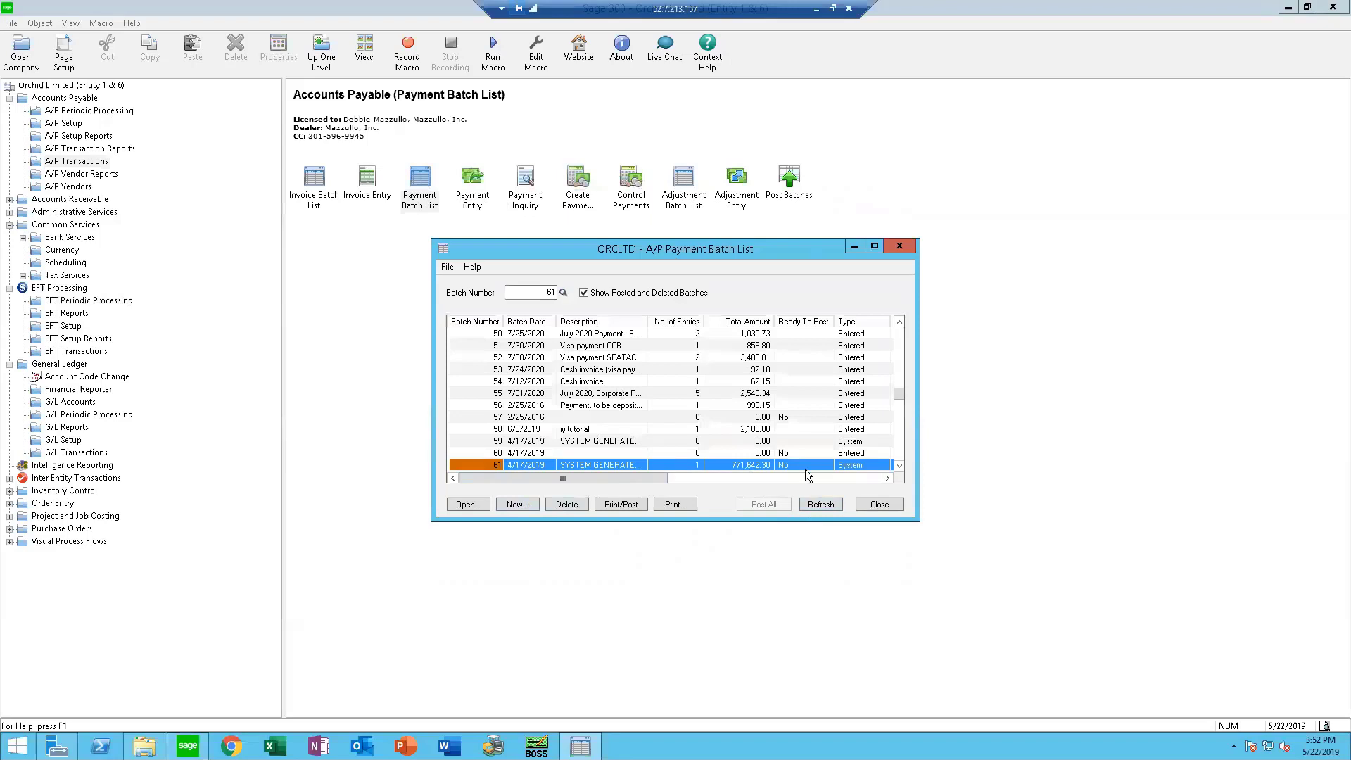
left_click(612, 464)
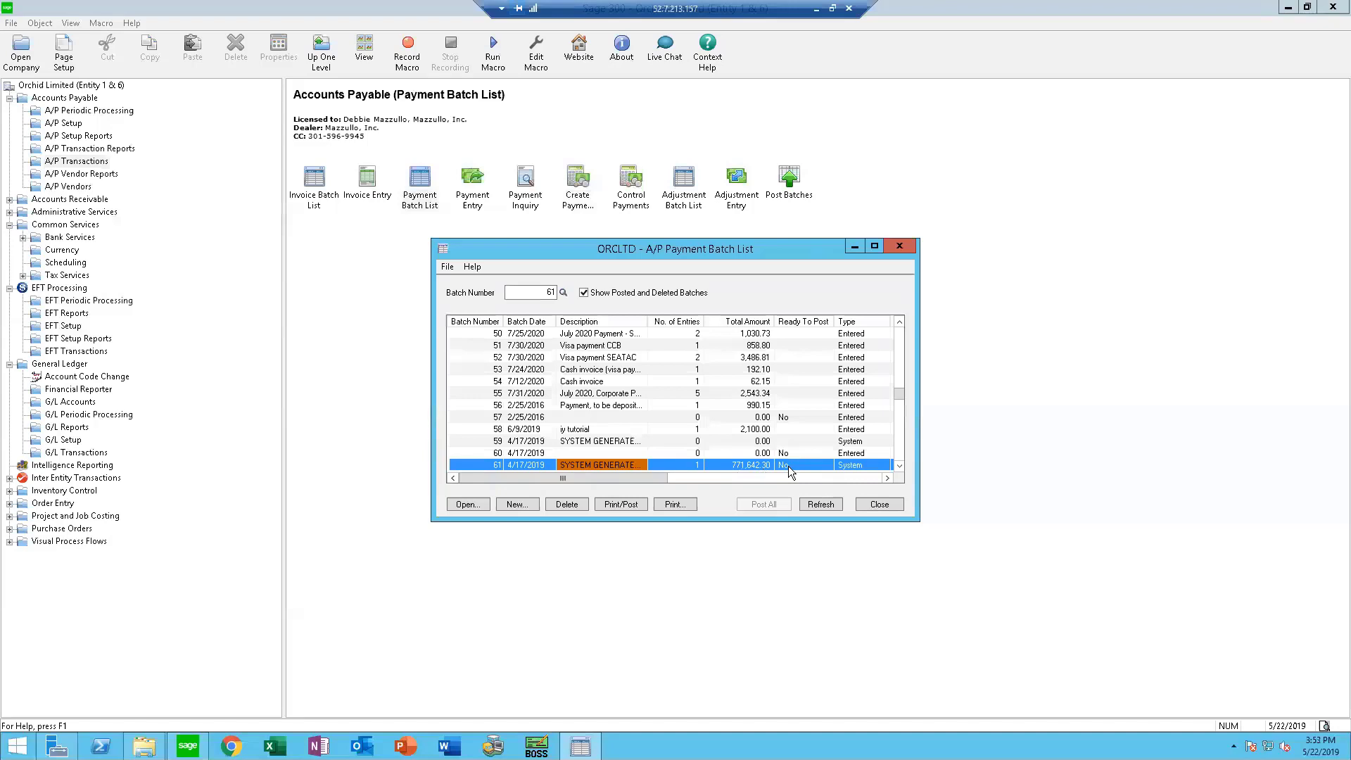
left_click(879, 505)
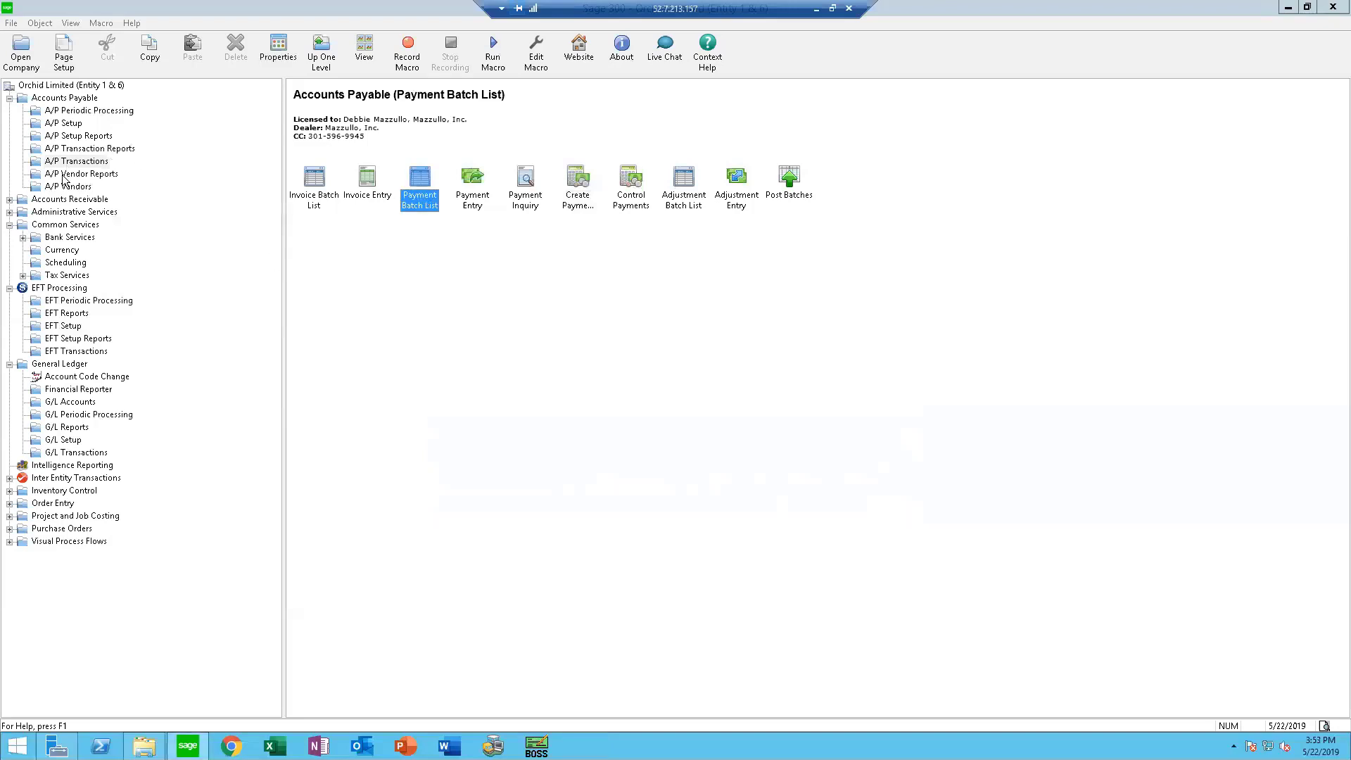
Step: Bring up Create EFT File under EFT Transactions and choose A/P payment batch 61
left_click(62, 352)
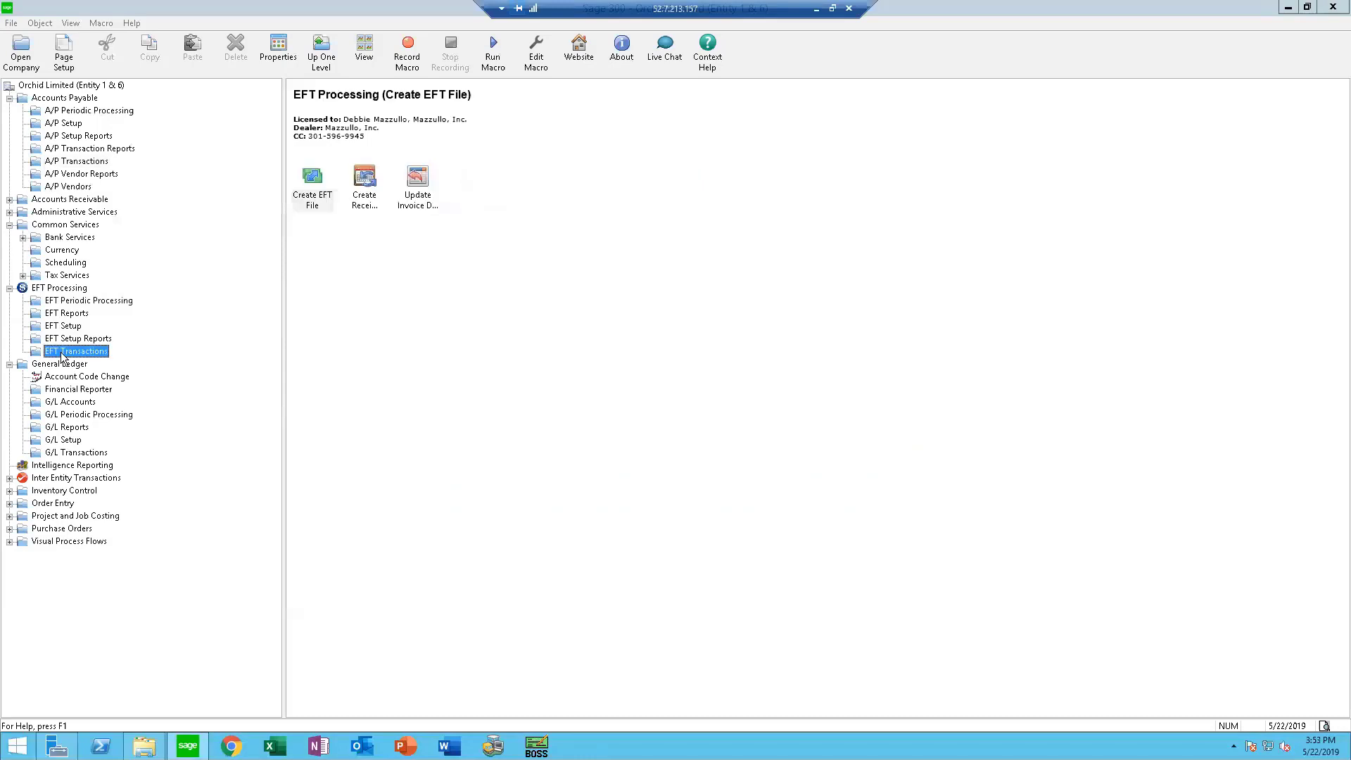
double_click(314, 188)
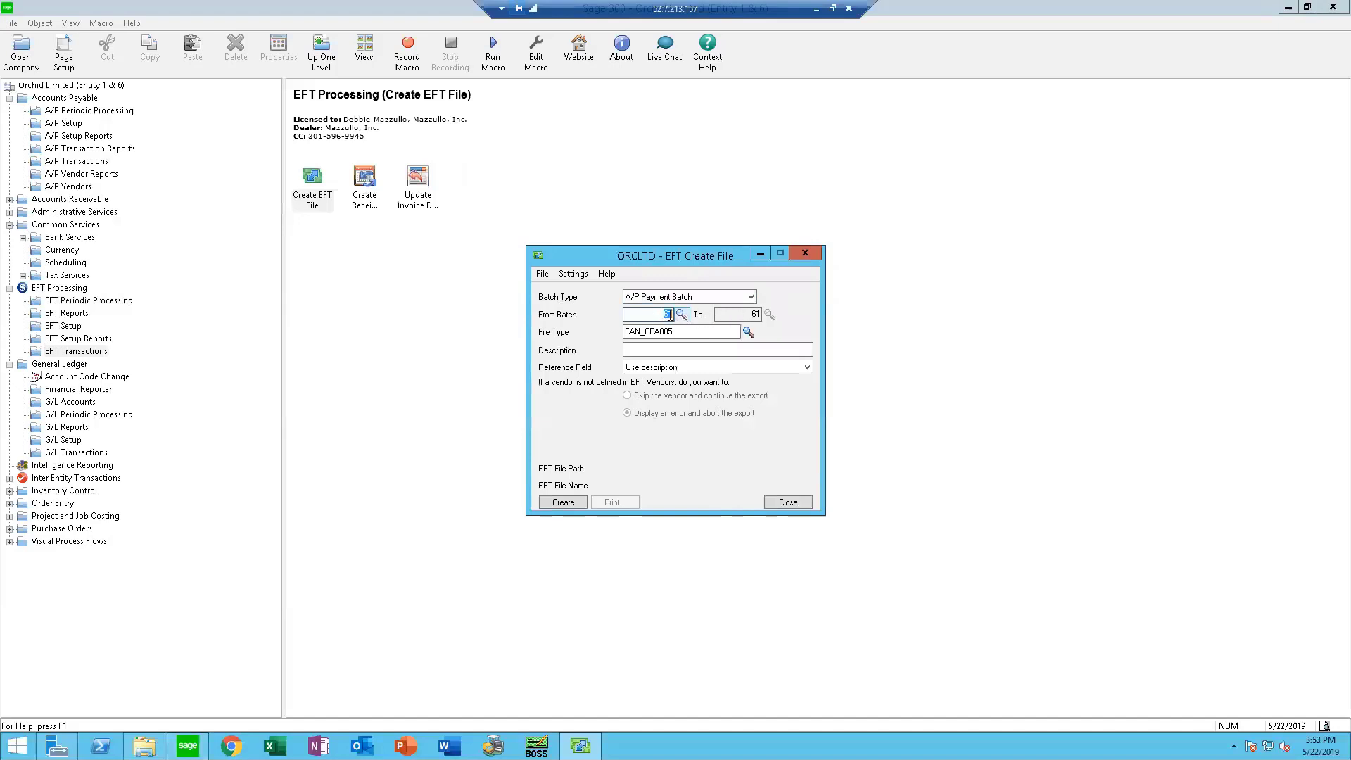
left_click(681, 315)
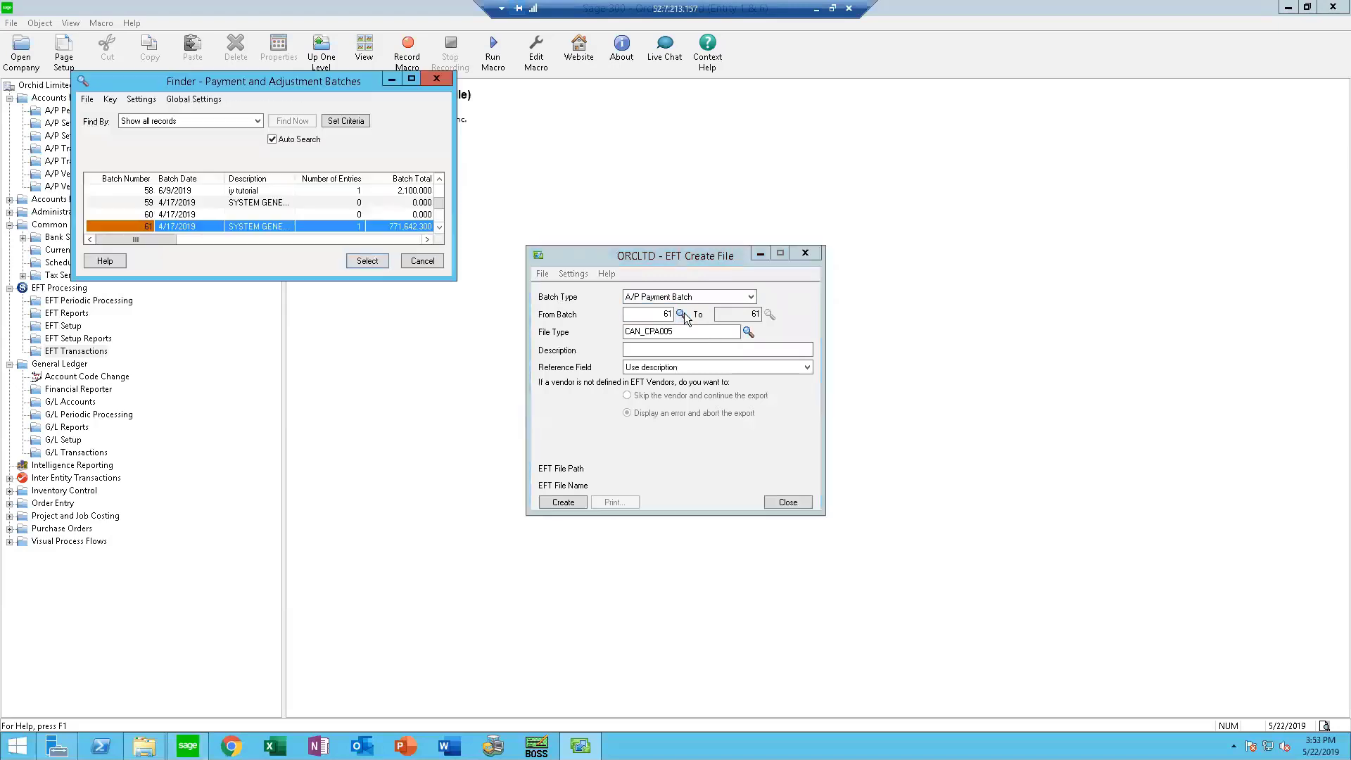
left_click(368, 260)
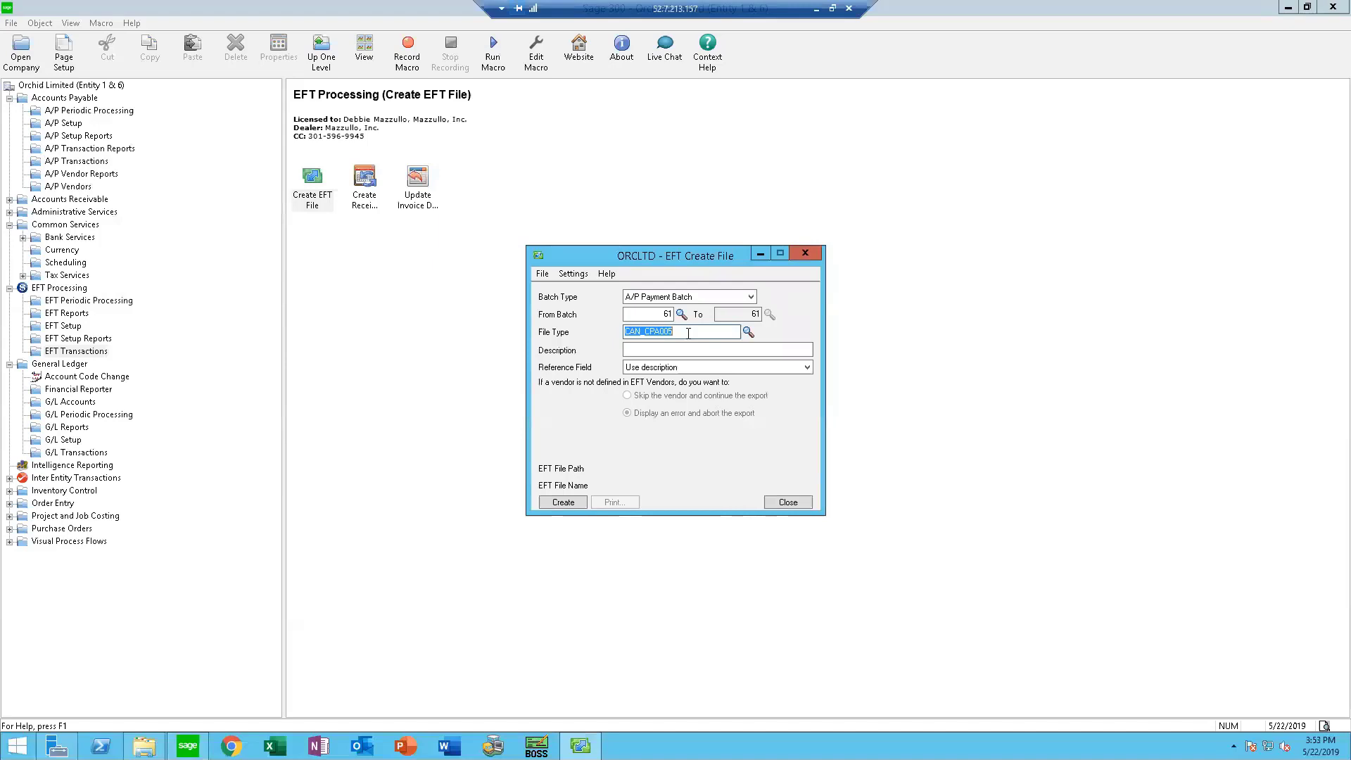
Step: Check the description and the reference field choices for the EFT file, keeping Use description
left_click(632, 351)
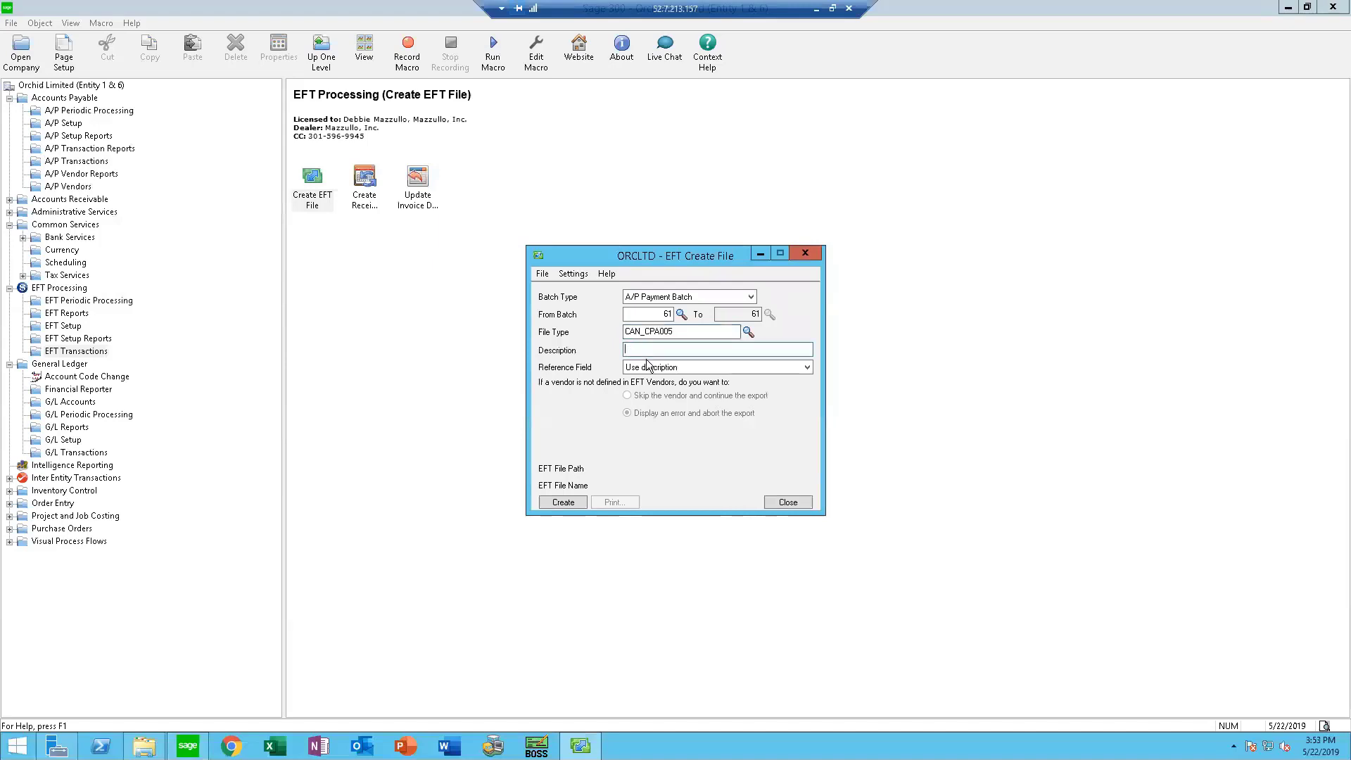
left_click(808, 368)
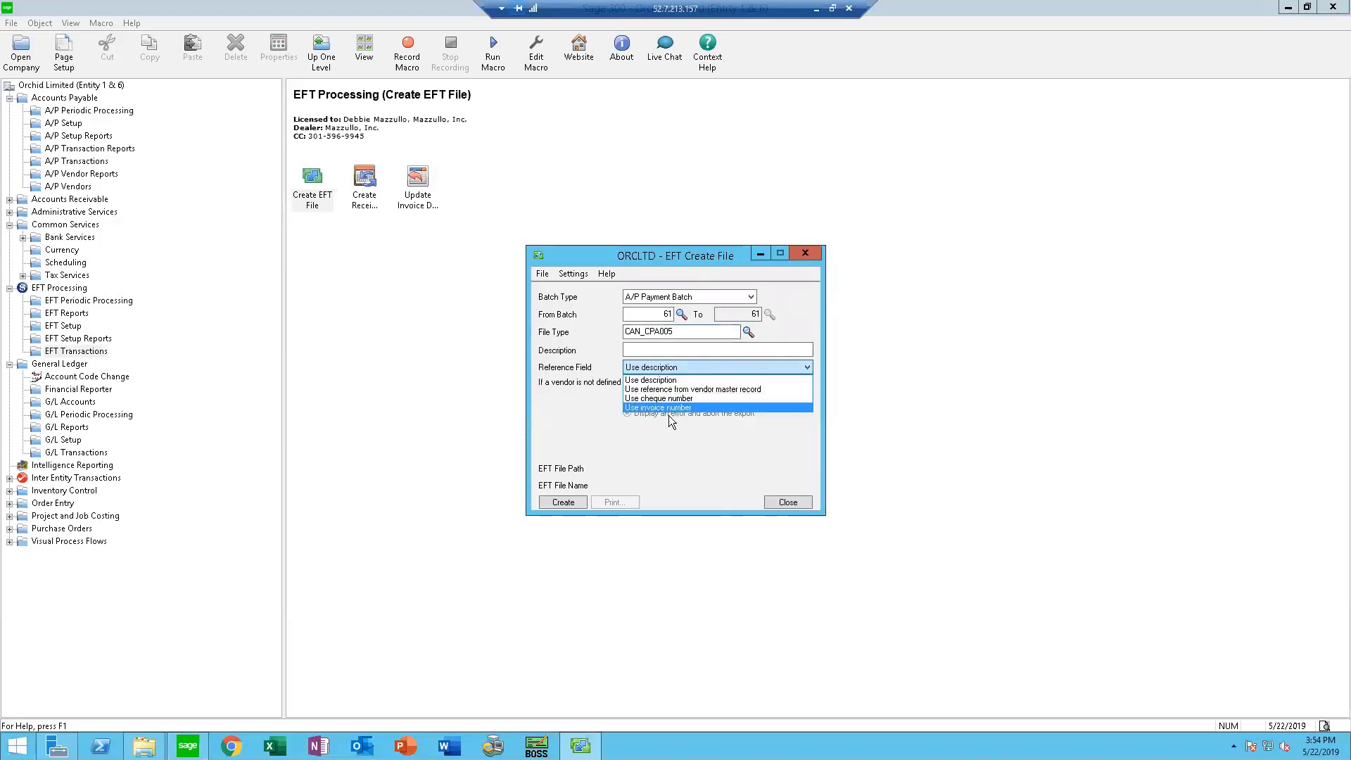
left_click(539, 421)
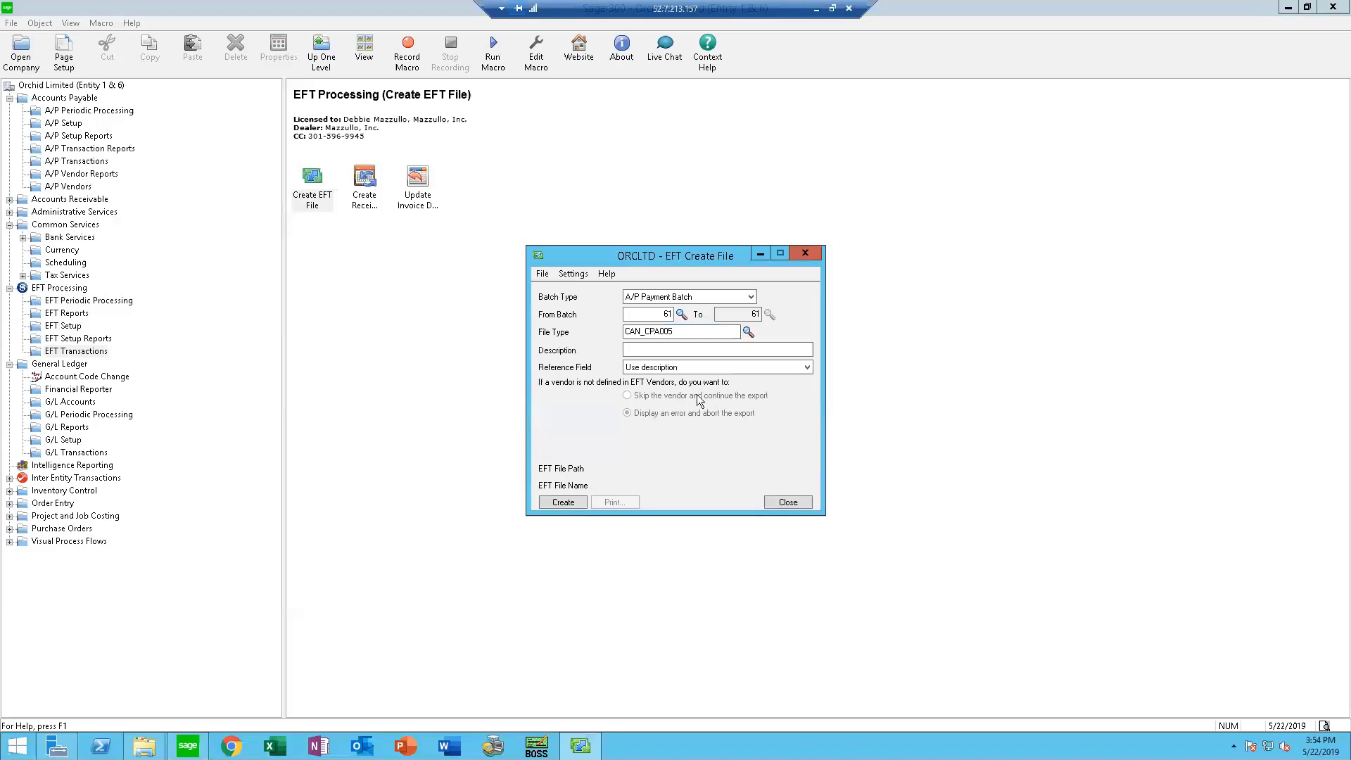
Step: Create the CAN_CPA005 EFT file for batch 61, overwriting the earlier export
left_click(562, 502)
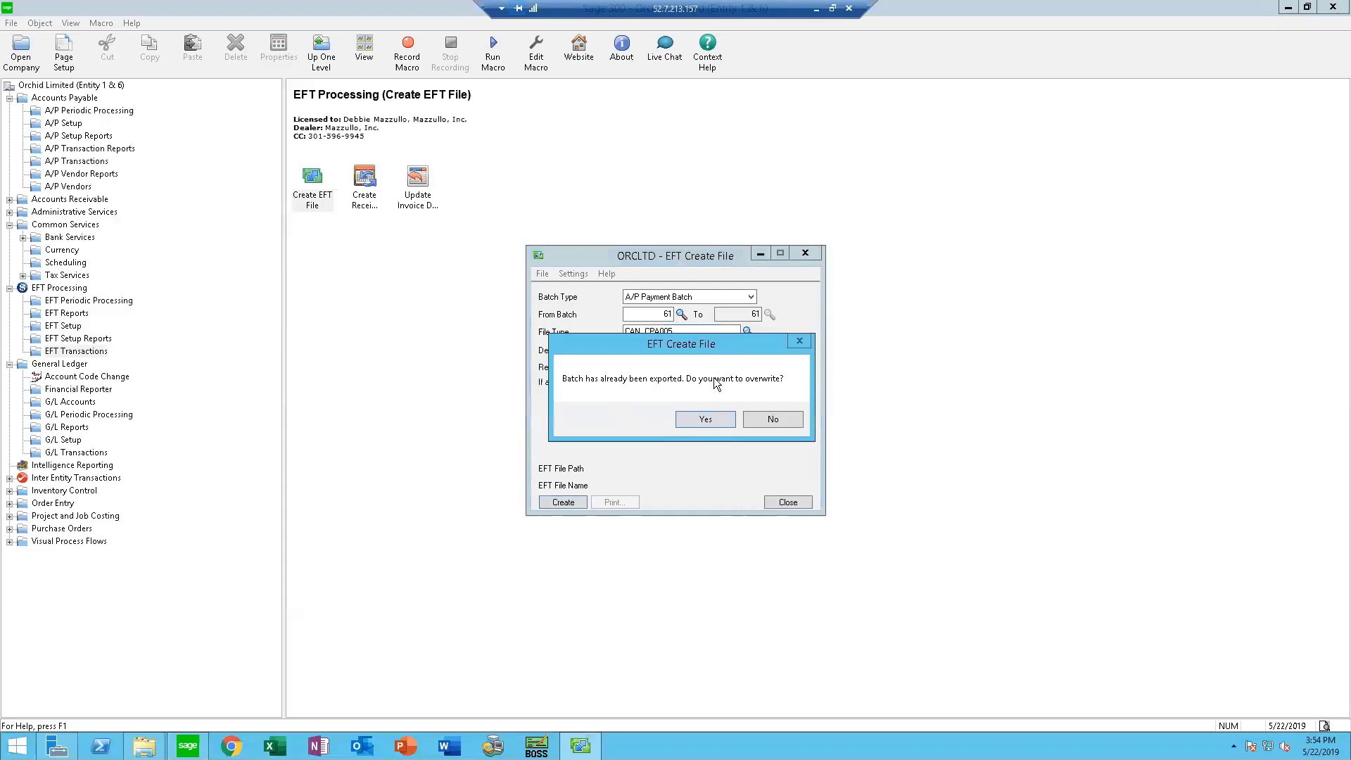
left_click(702, 425)
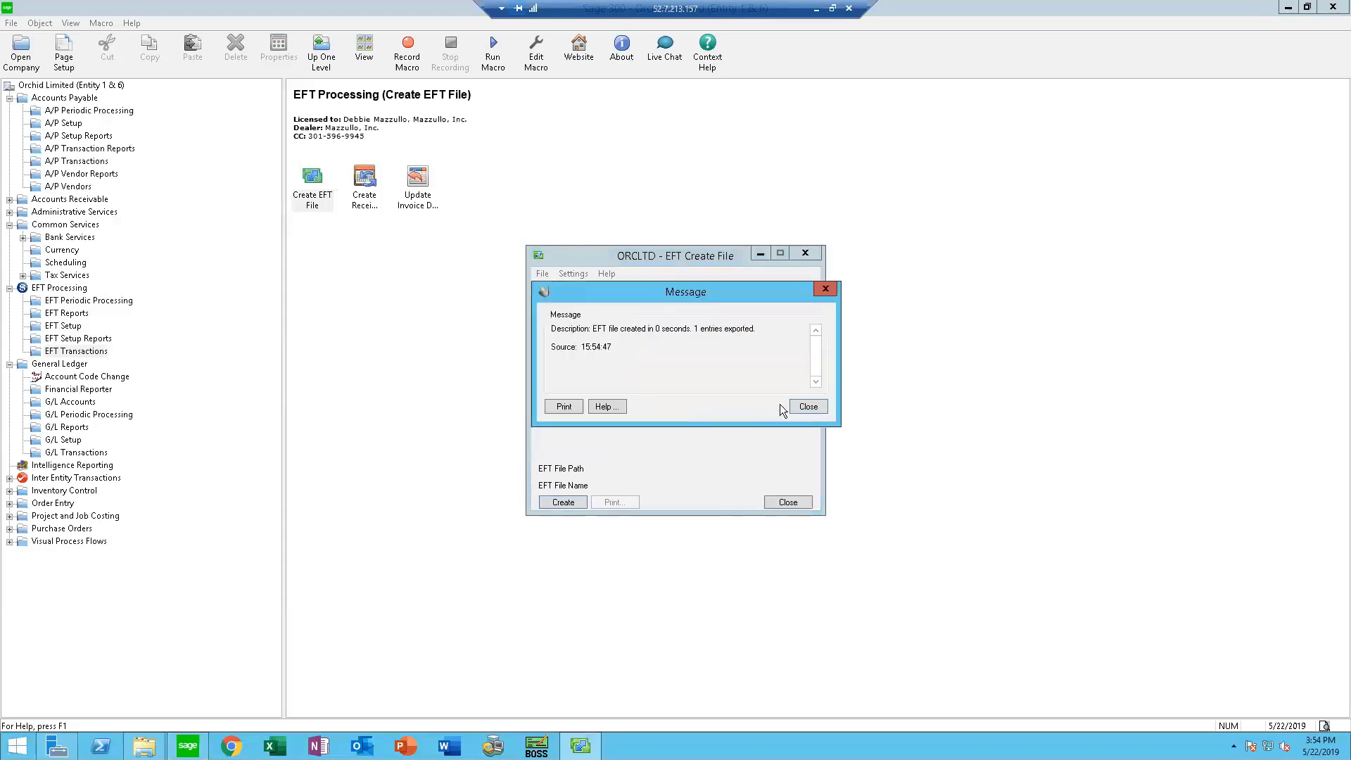
left_click(812, 411)
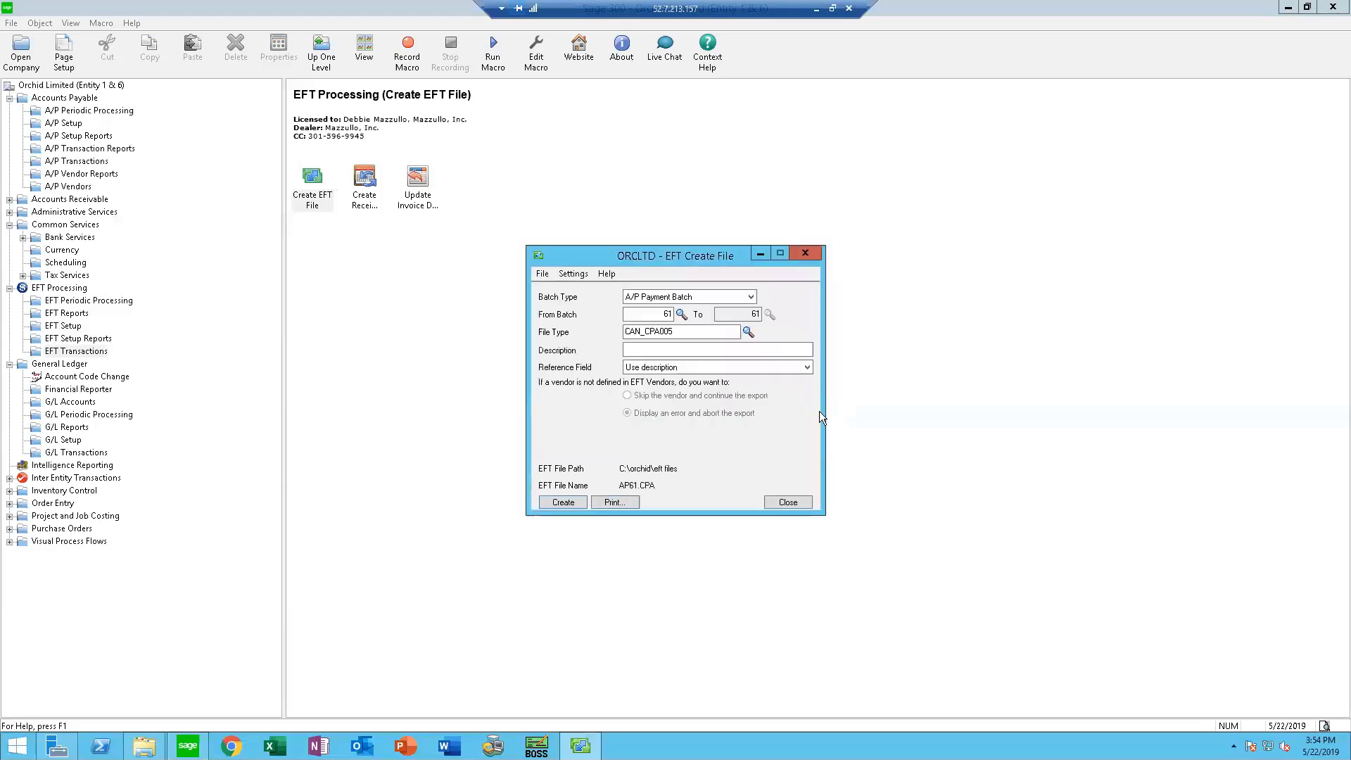
Step: Examine the contents of AP61.CPA in Notepad, and close the text file and the file browser
left_click(632, 471)
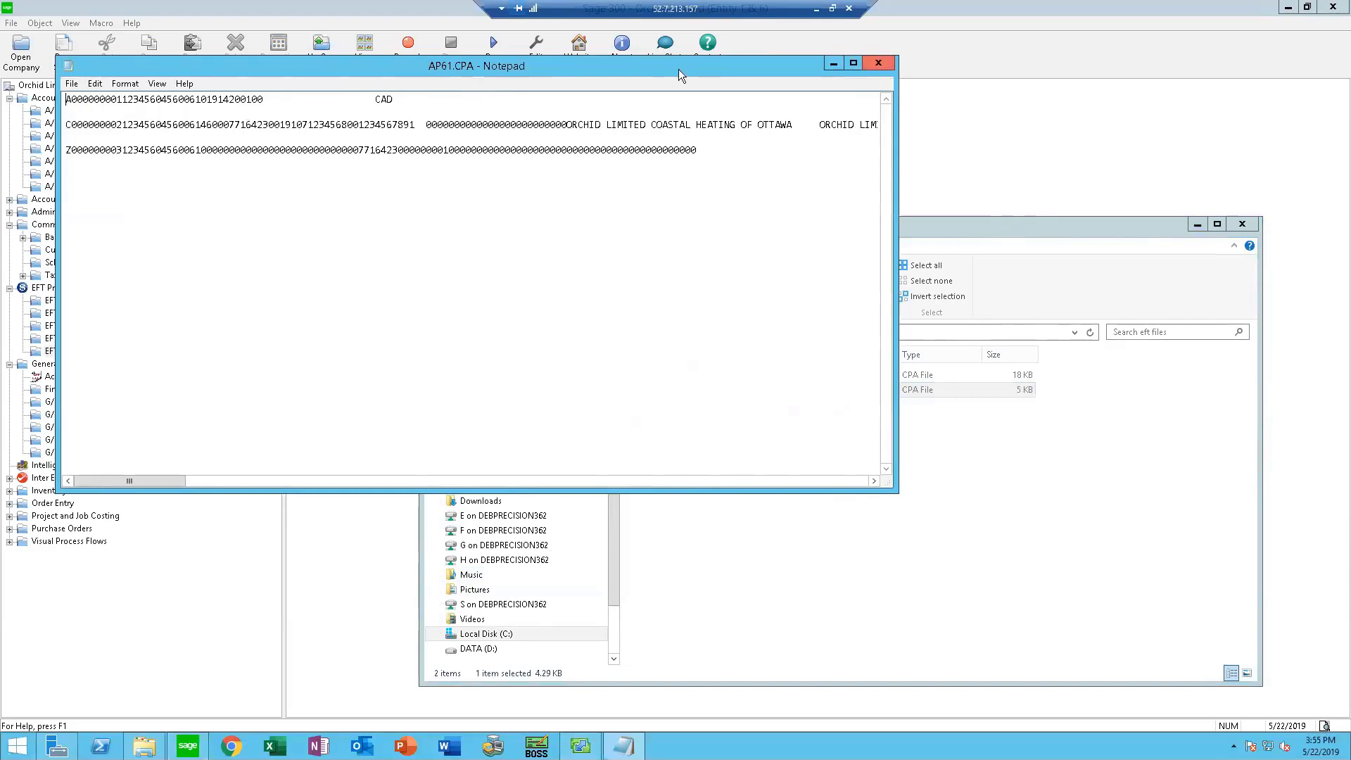
left_click(878, 63)
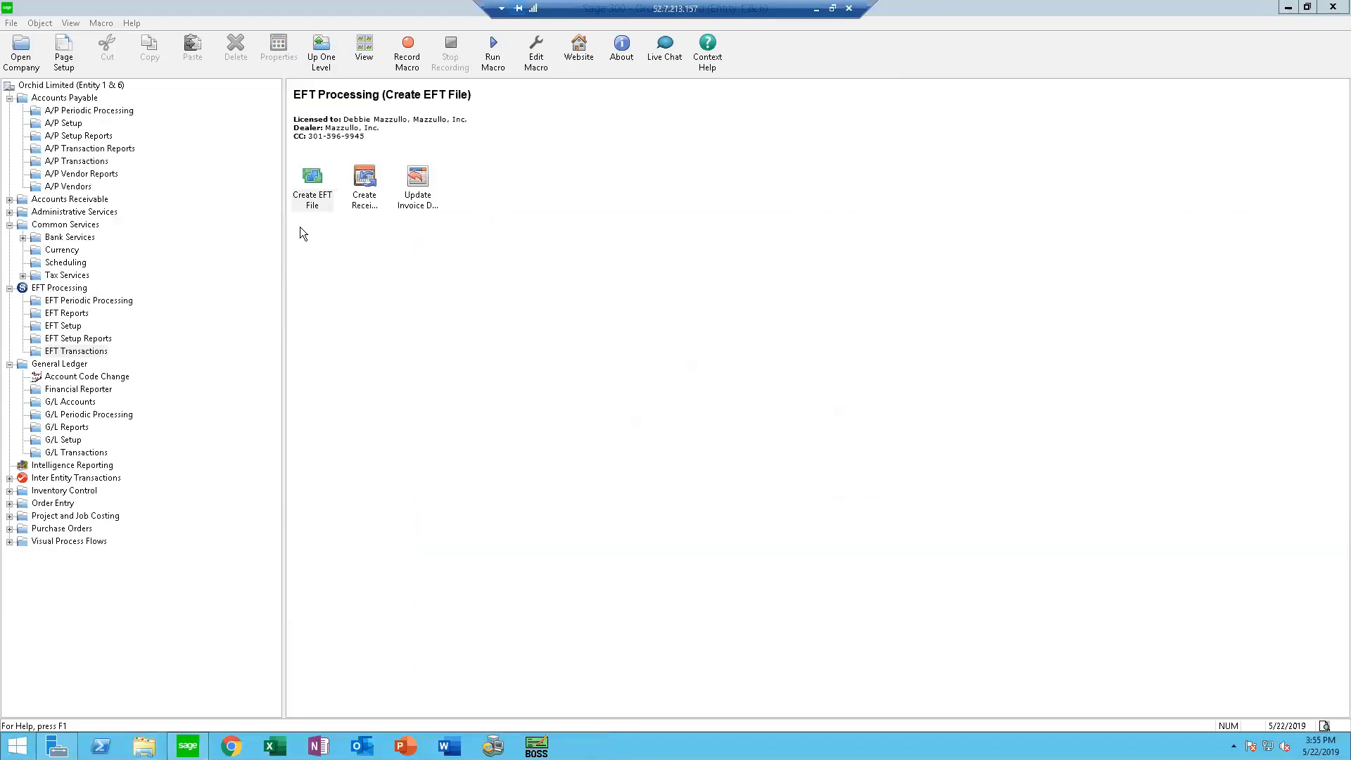
key("super+e")
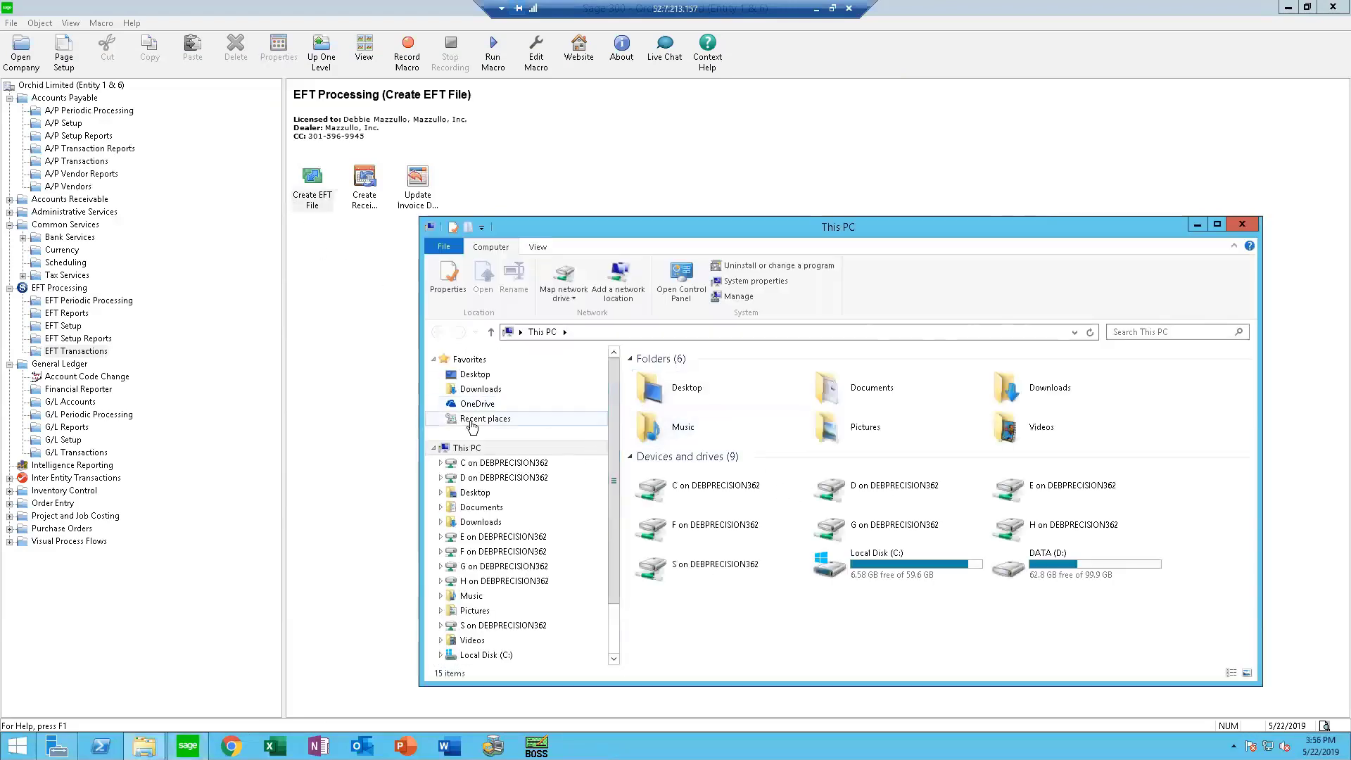
left_click(1246, 227)
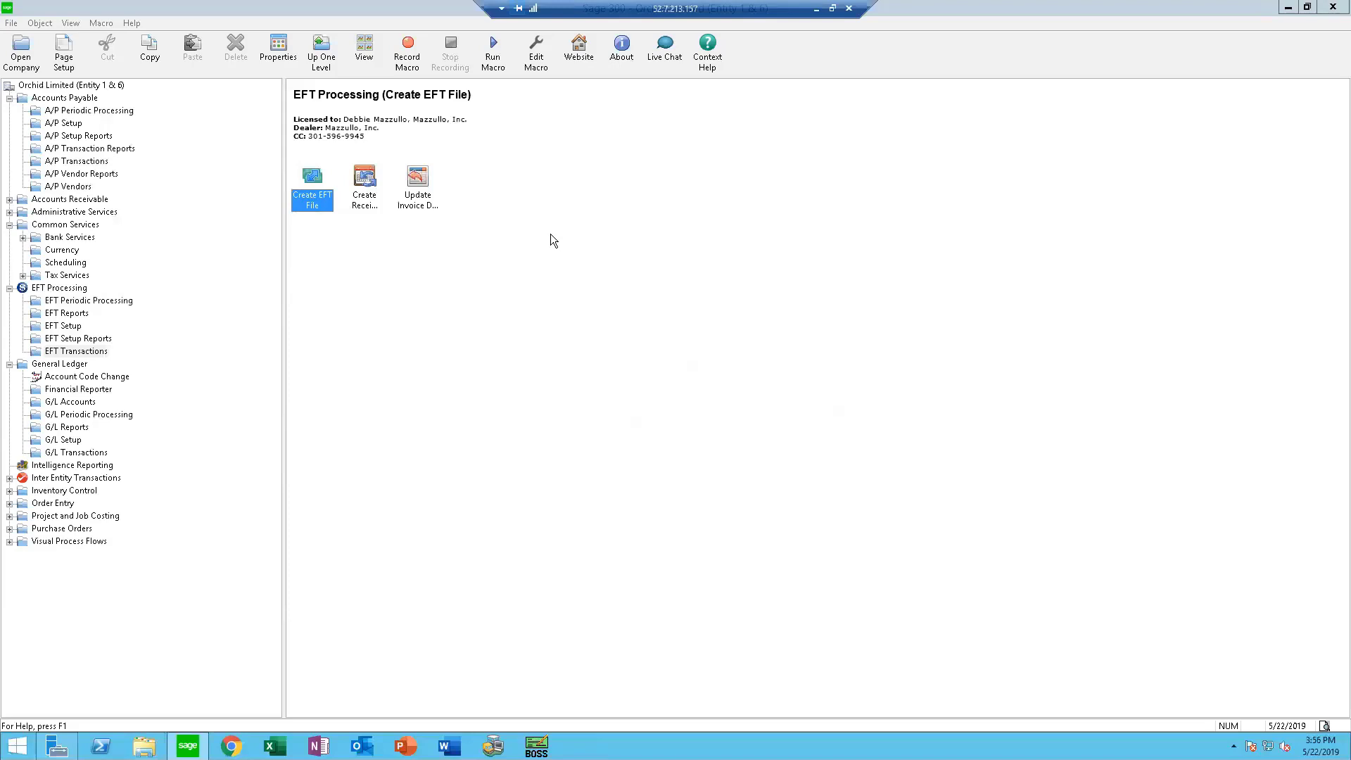
Step: Print the EFT remittance advice for A/P payment batches 61 to 61 with the ELPAY01.RPT report and Print Destination delivery
left_click(67, 313)
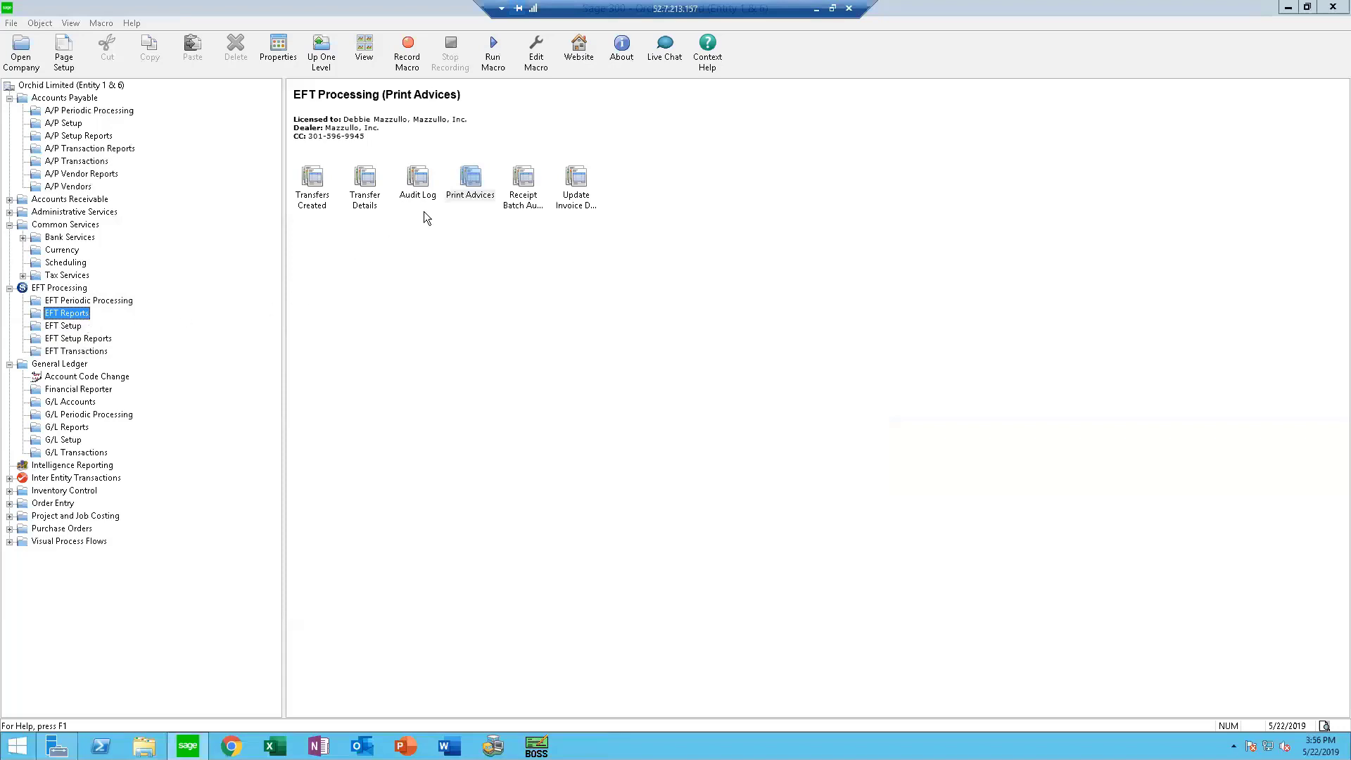
double_click(472, 184)
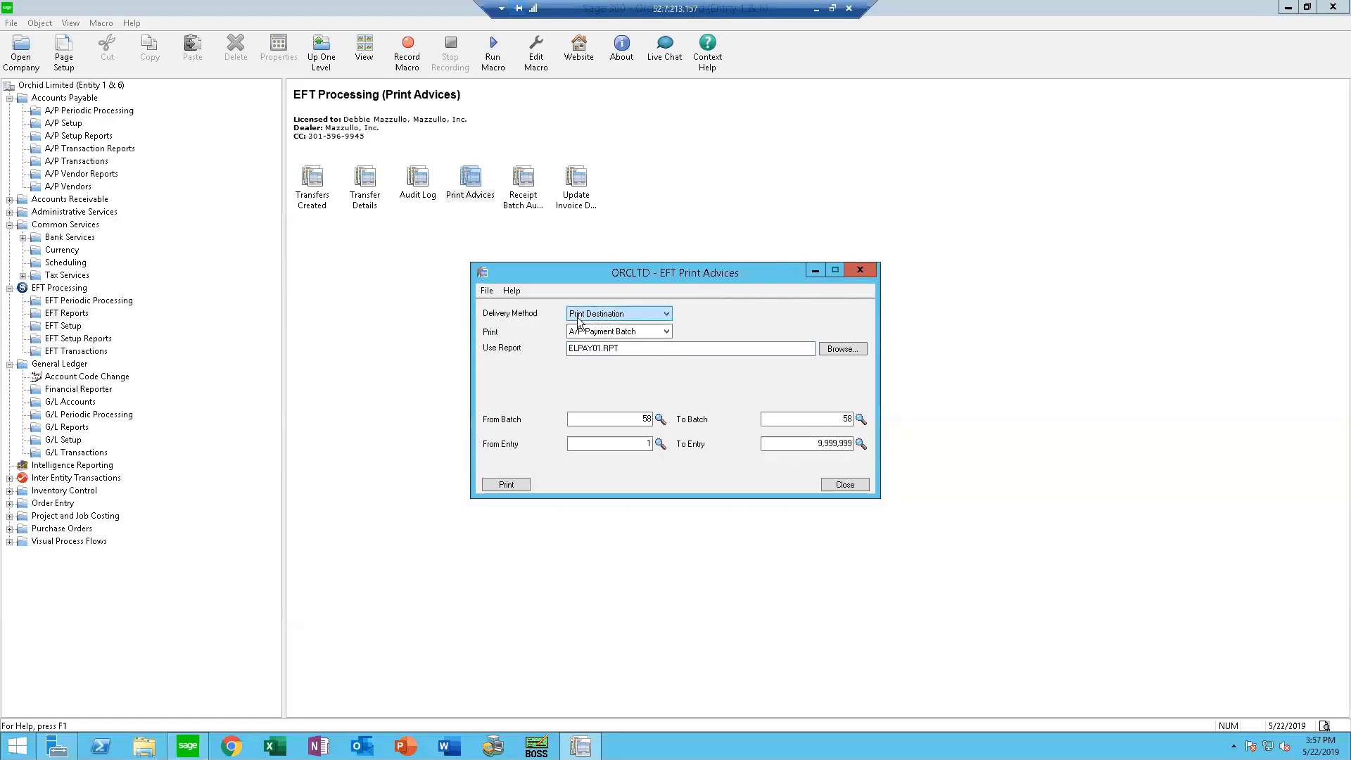
left_click(502, 484)
type("61")
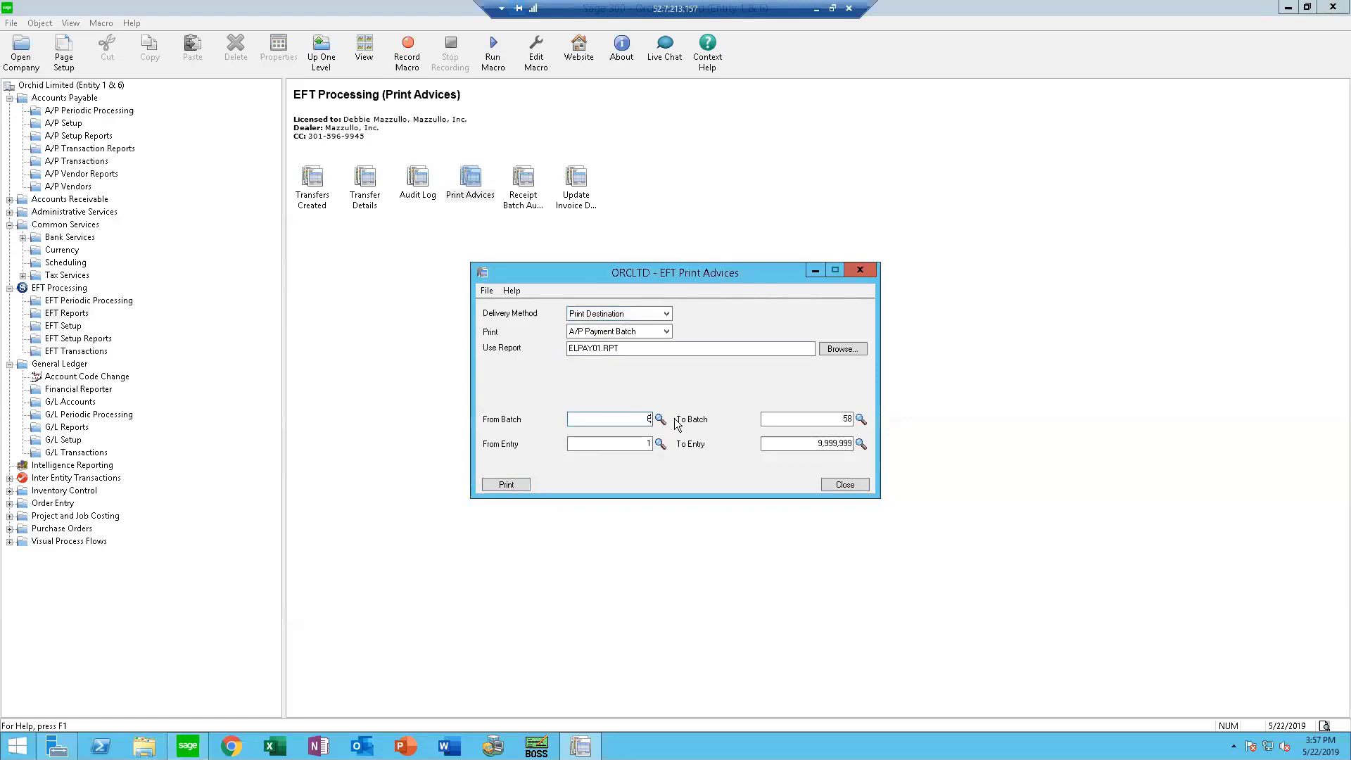
key("Tab")
type("61")
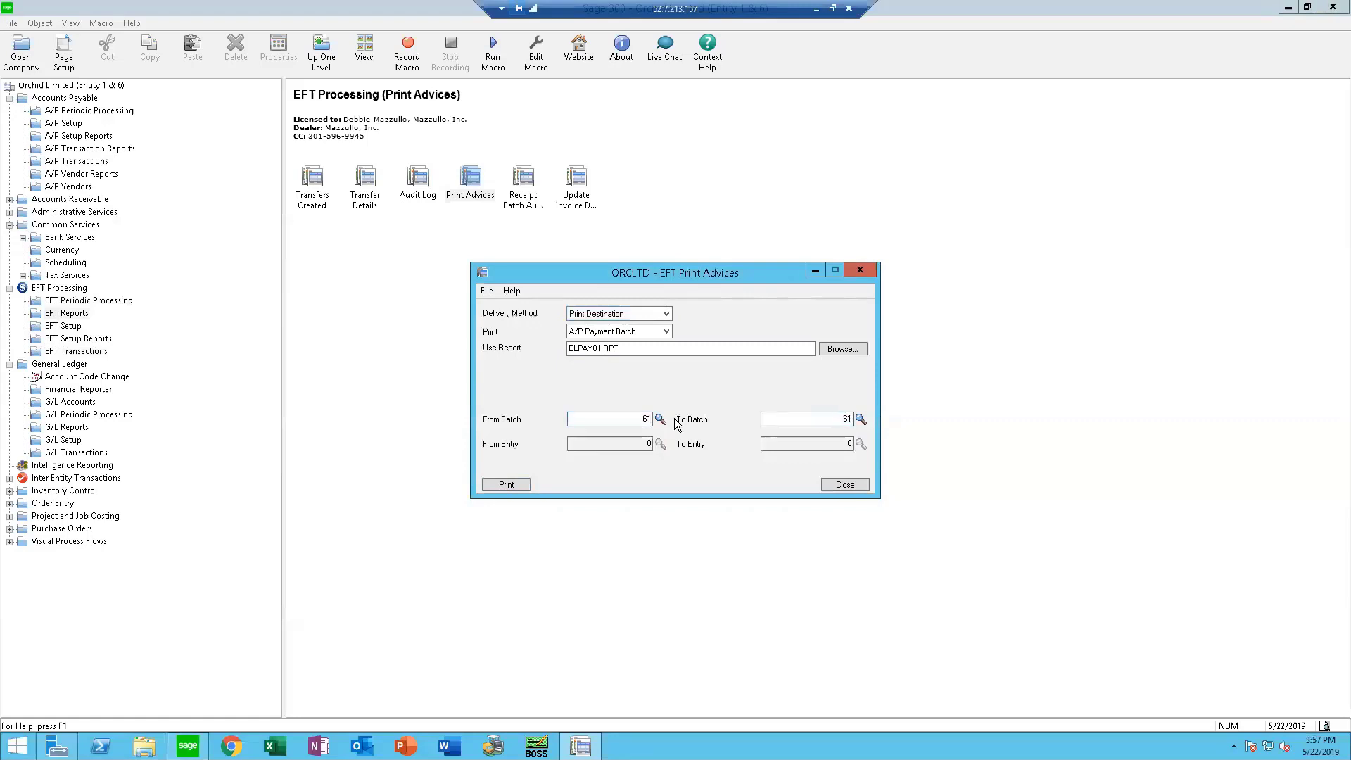
key("Tab")
left_click(499, 487)
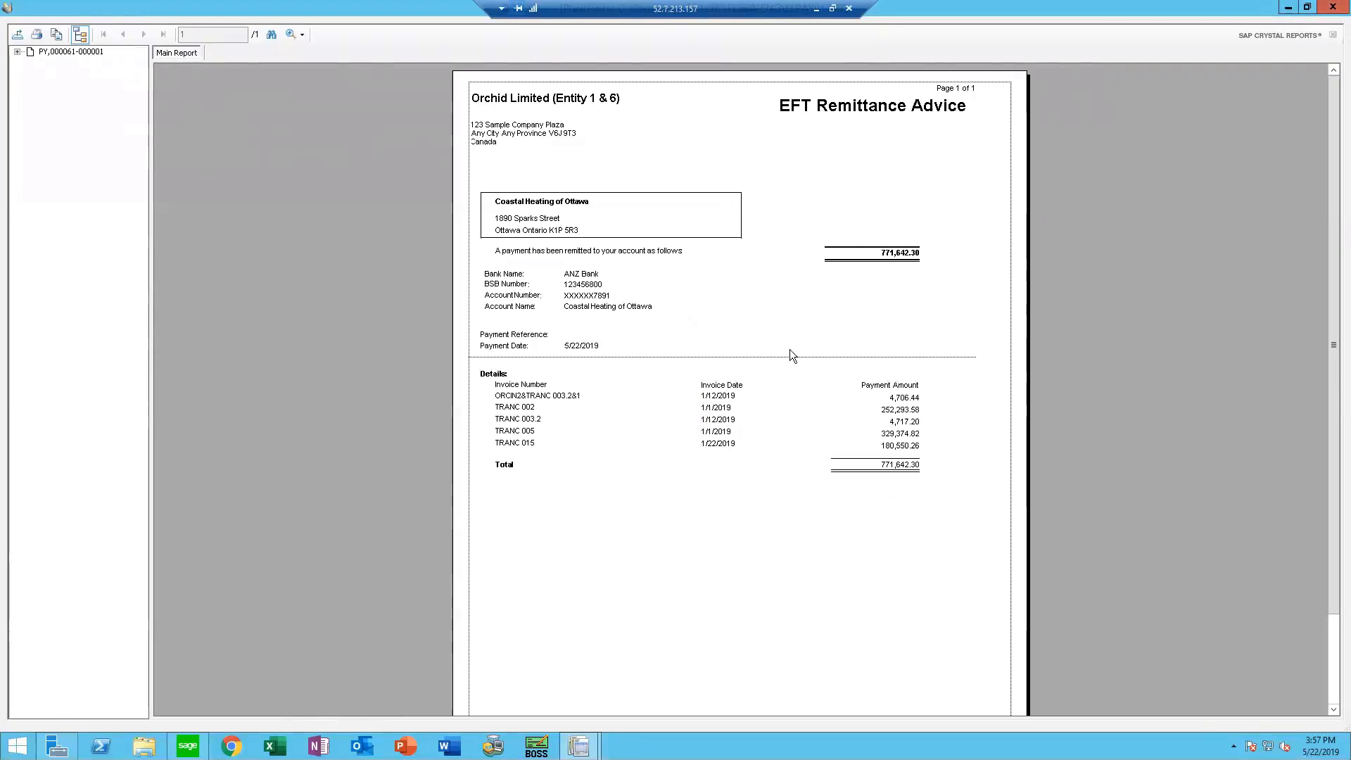
Step: Close the report preview and set the advice delivery method to Vendor/Customer with the EFTPAYMENT e-mail message
left_click(1333, 9)
left_click(697, 422)
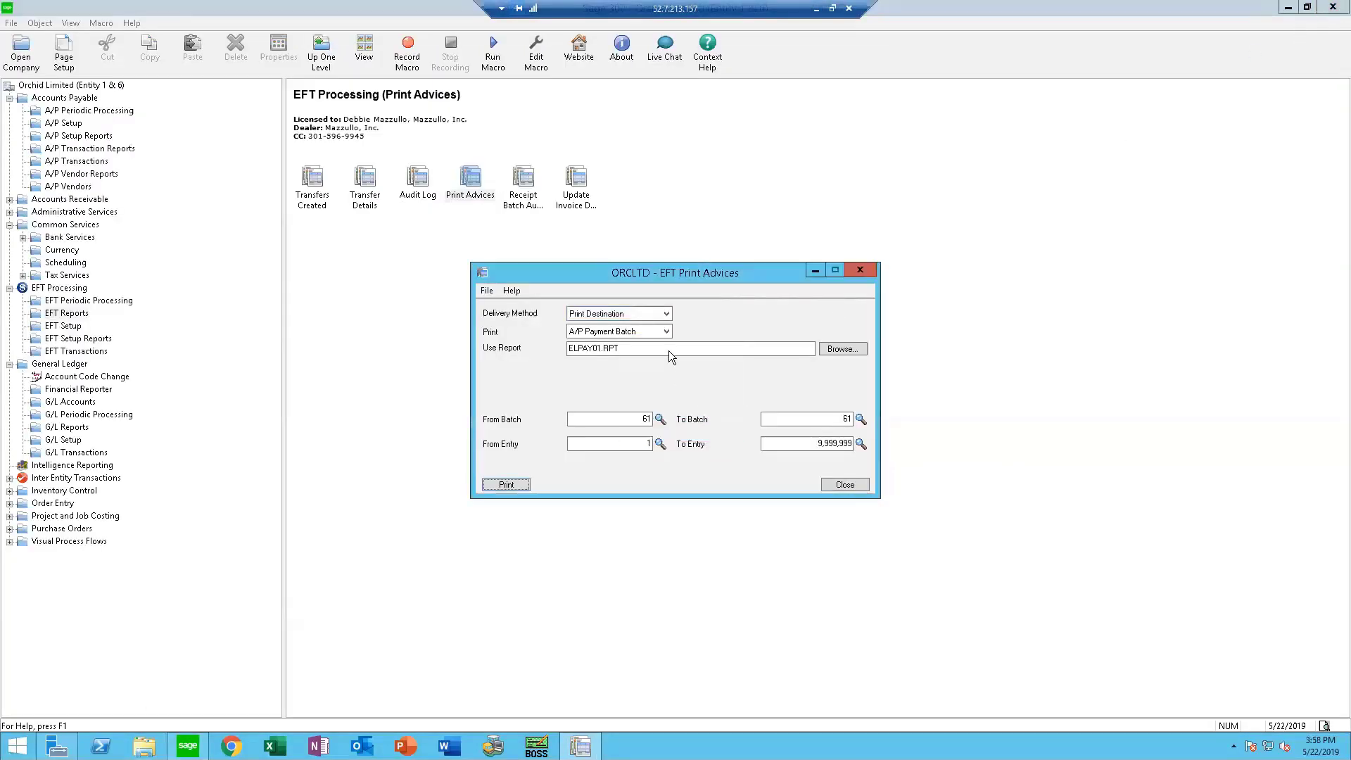
left_click(659, 312)
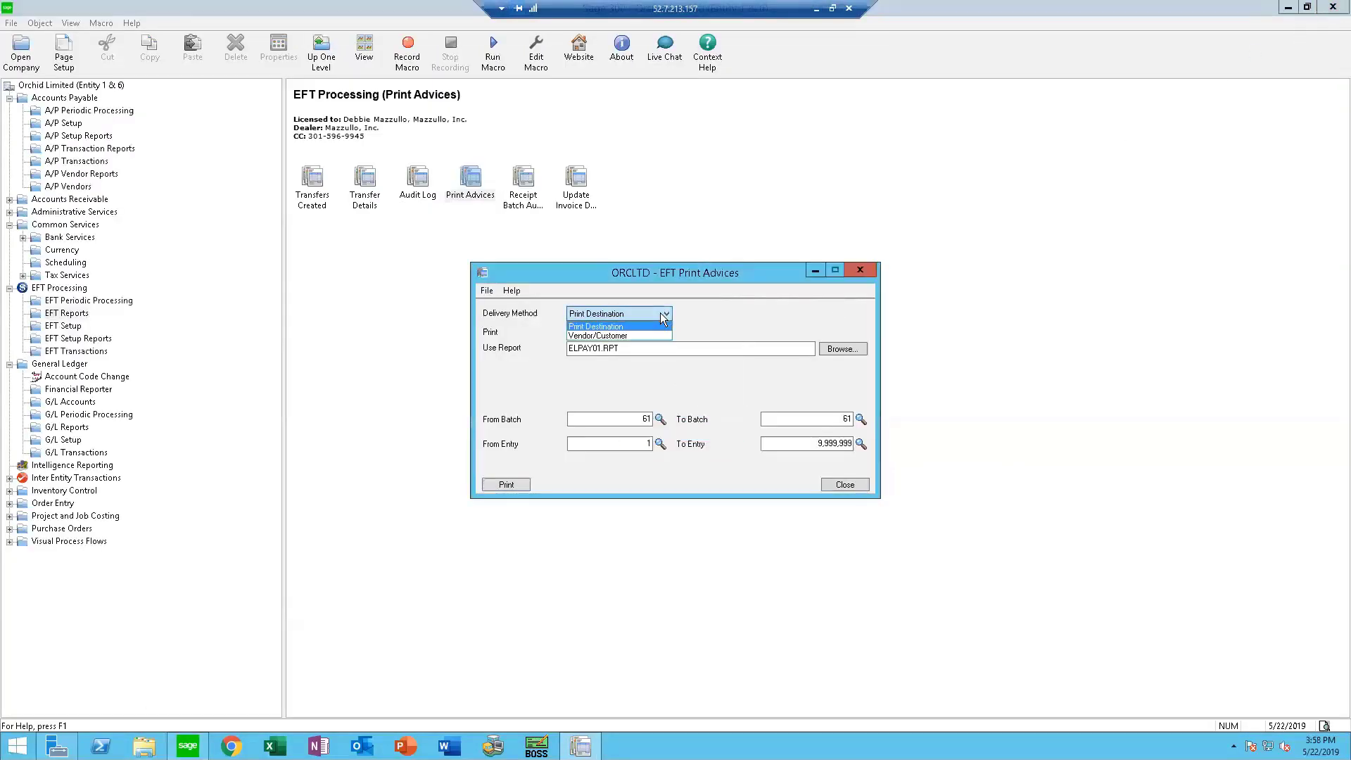
left_click(599, 336)
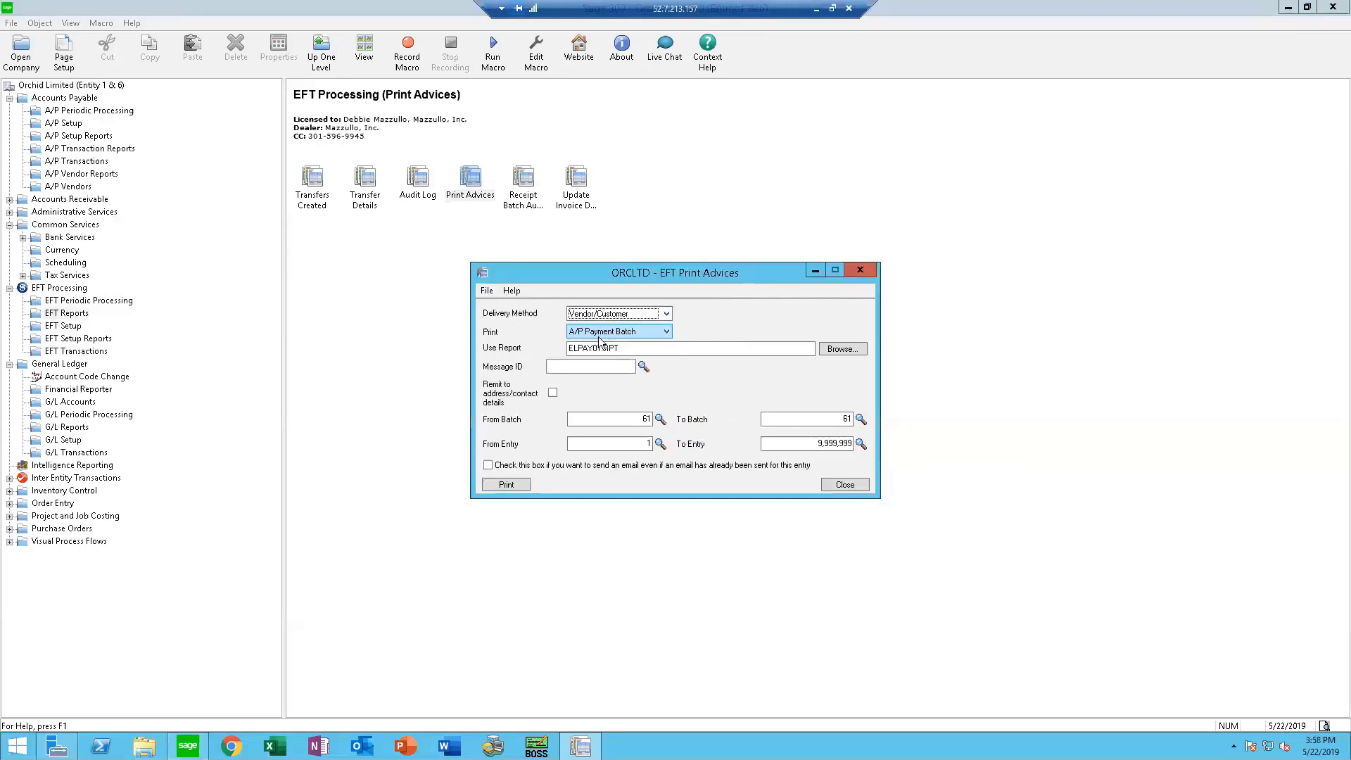
left_click(622, 333)
left_click(643, 366)
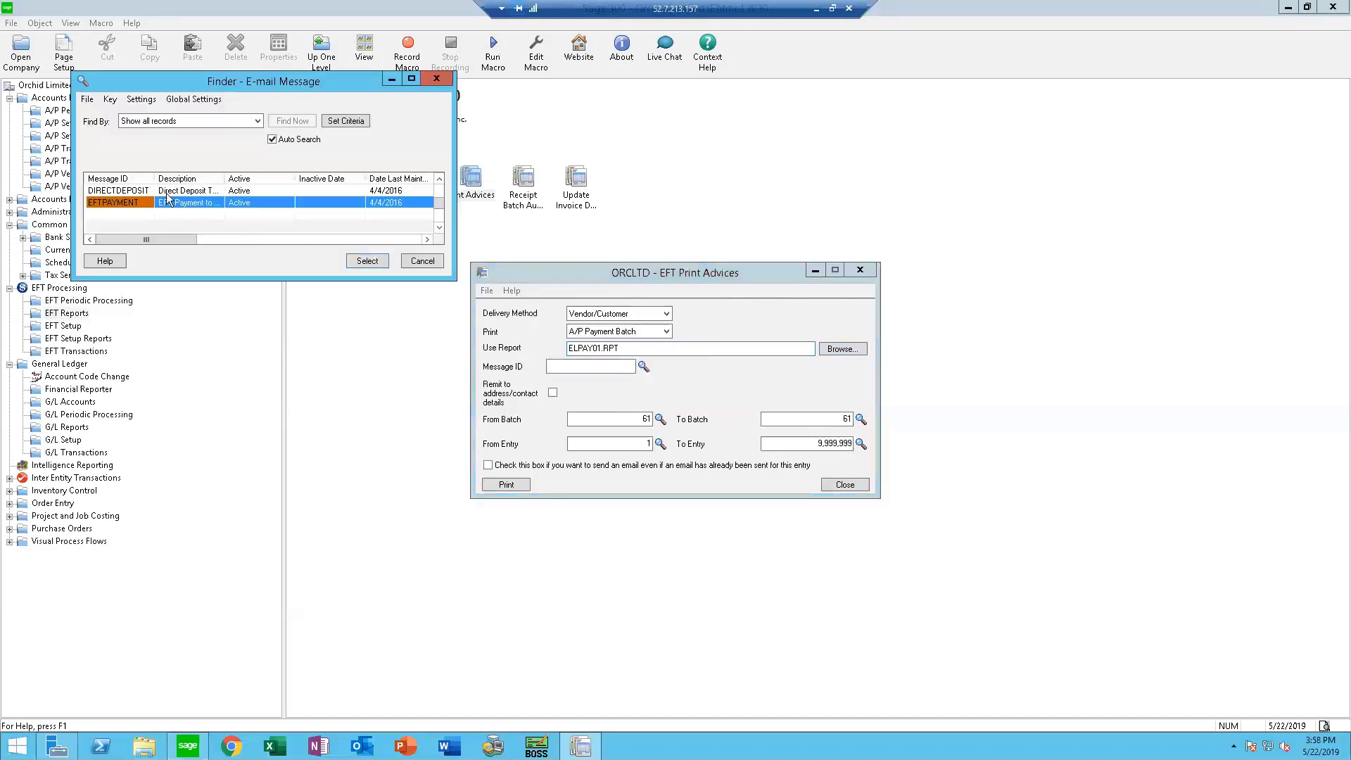
double_click(116, 203)
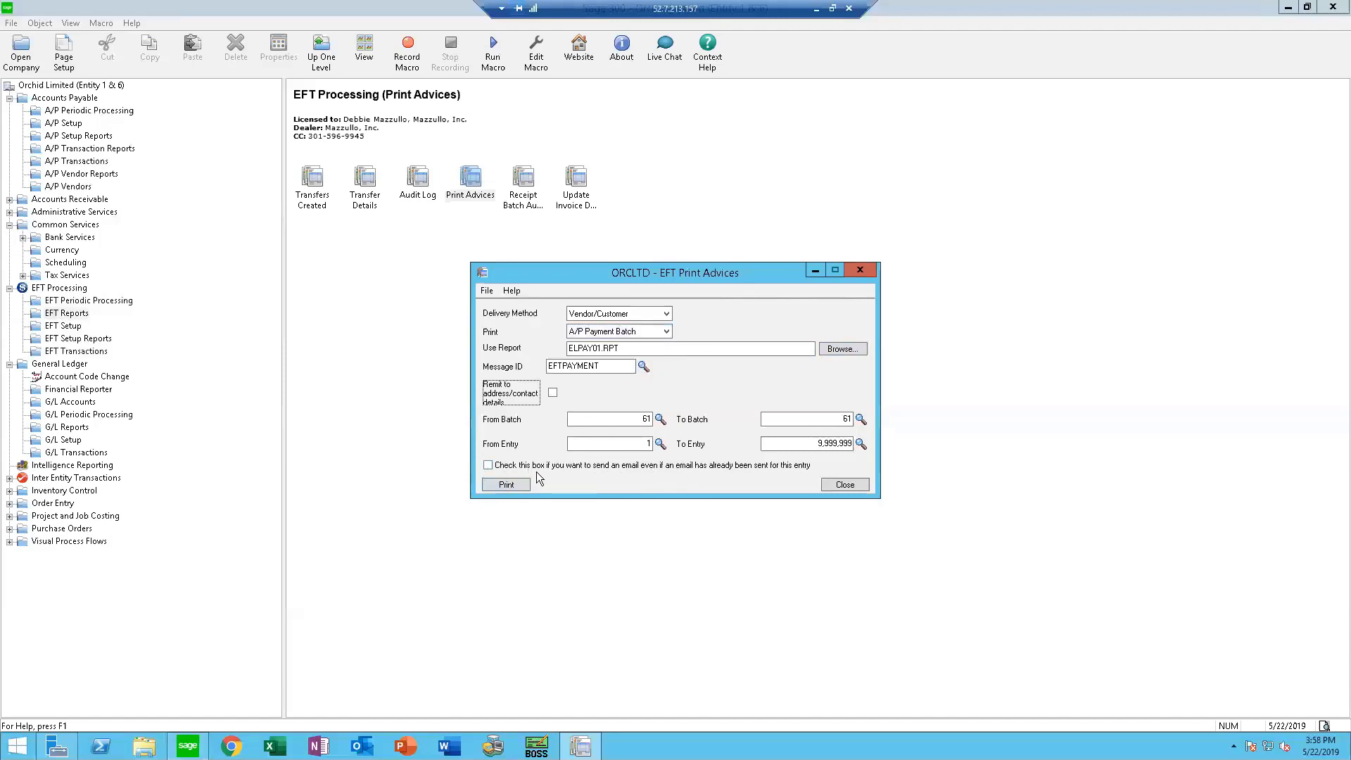
Step: Enable sending an email even if one was already sent, print the remittance advice for batch 61, and close its preview
left_click(489, 466)
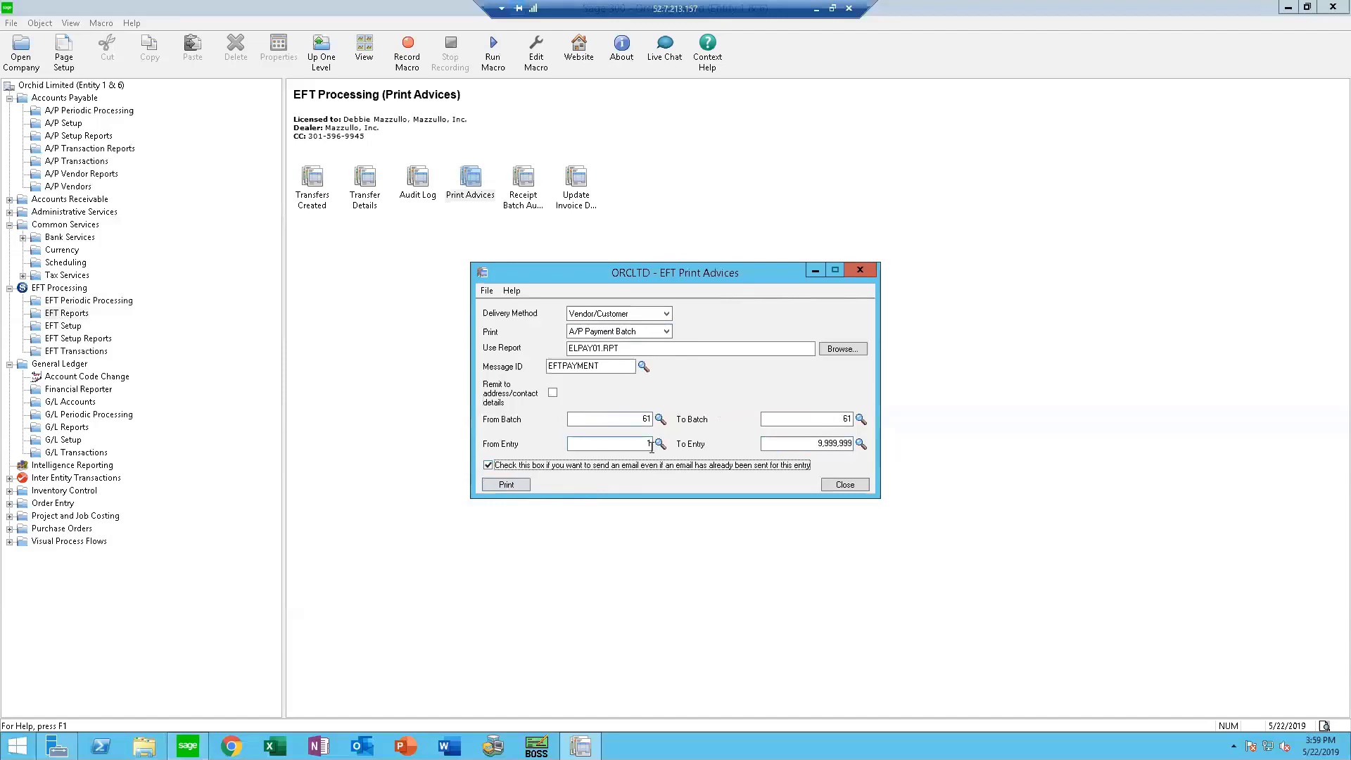
left_click(523, 484)
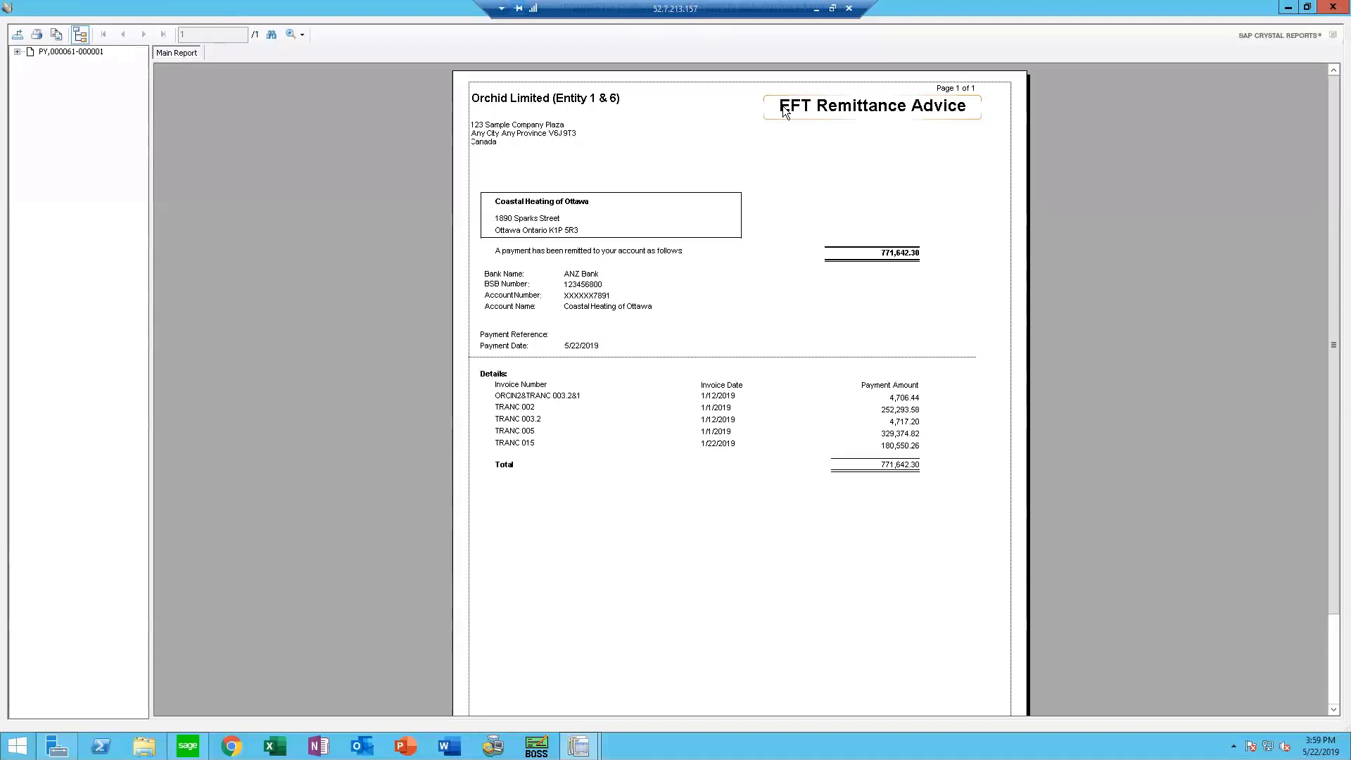
left_click(1333, 7)
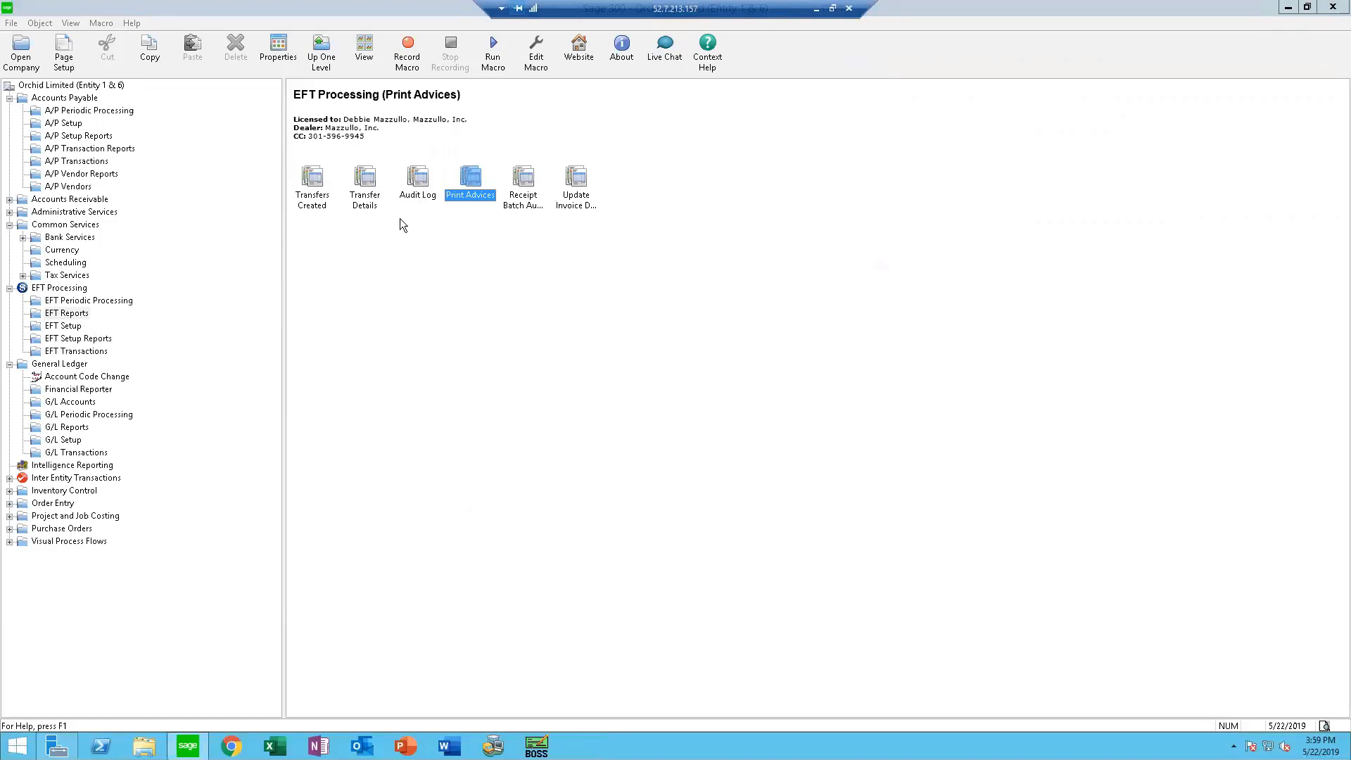
Step: Open the completed EFT logs in EFT Periodic Processing and examine the details of EFT creation number 10
left_click(76, 351)
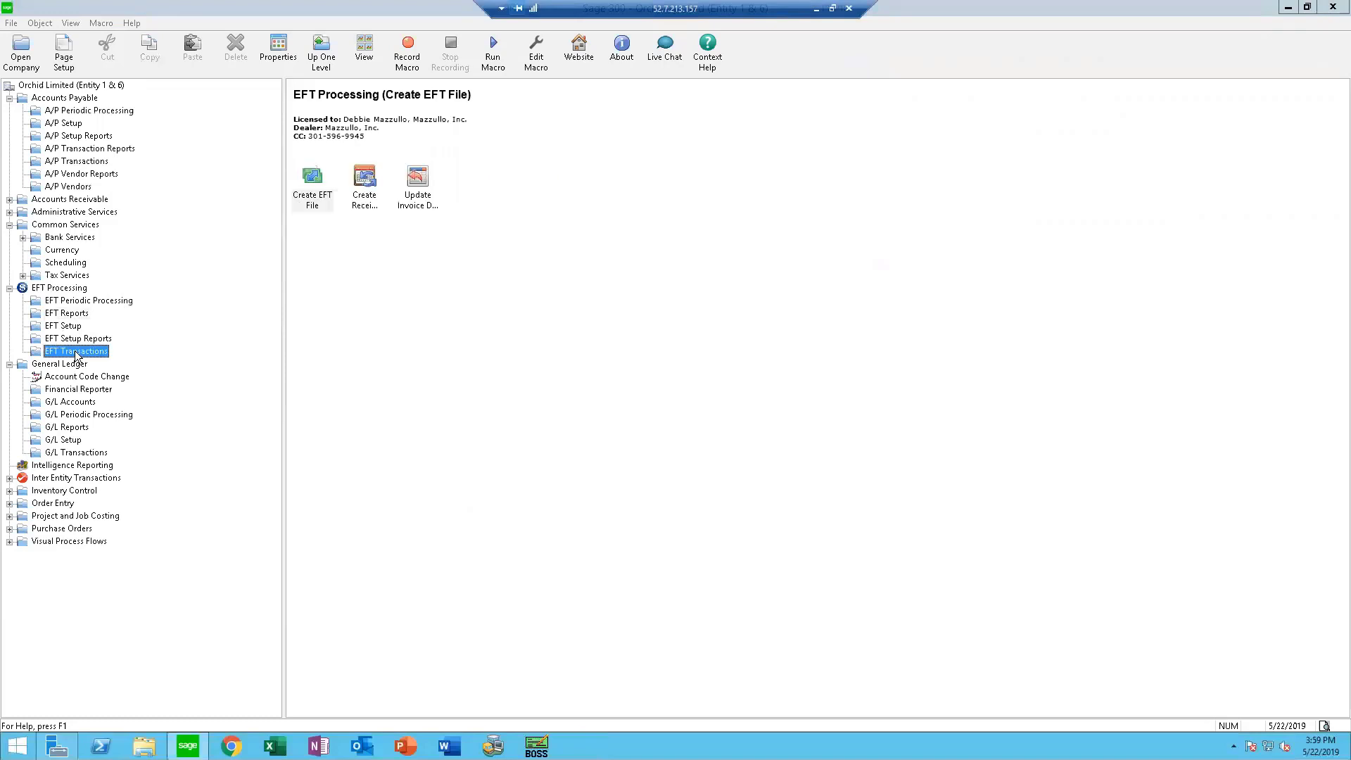
left_click(95, 301)
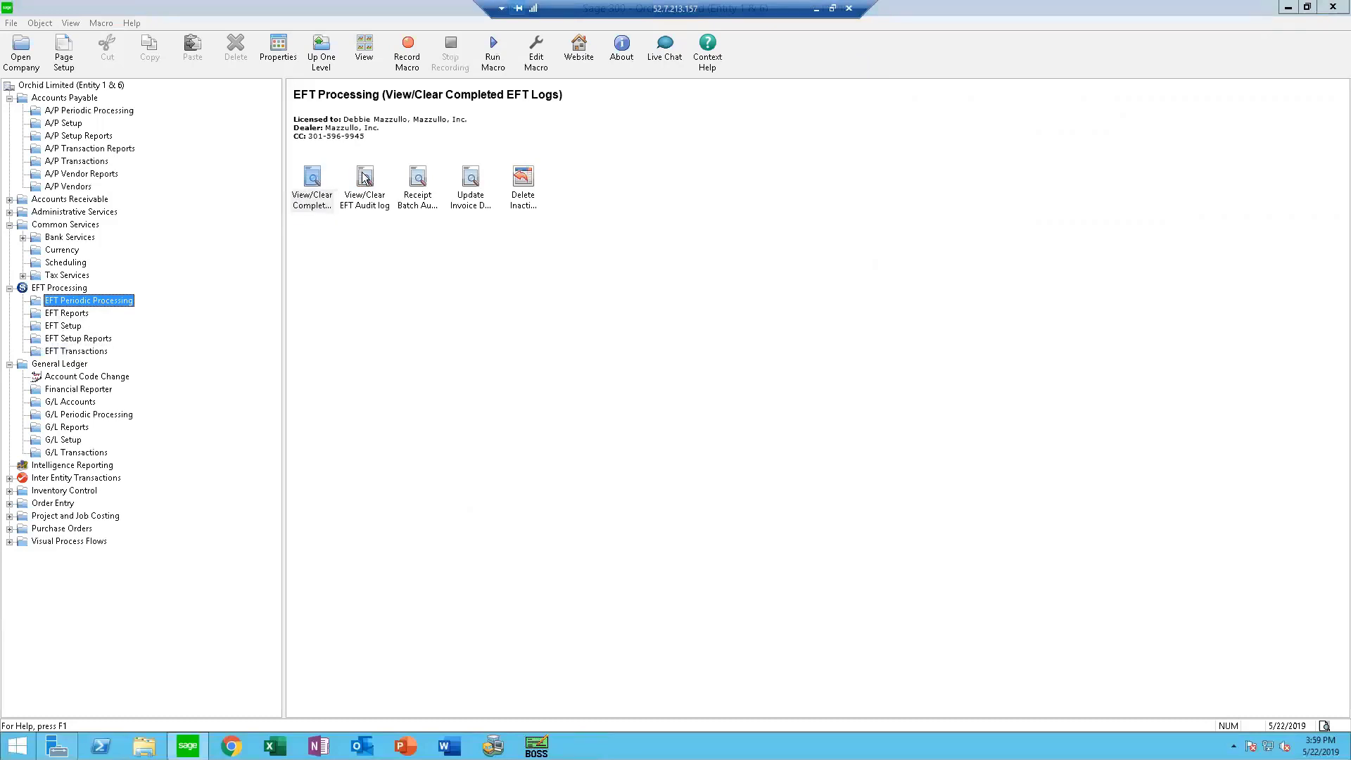
double_click(312, 179)
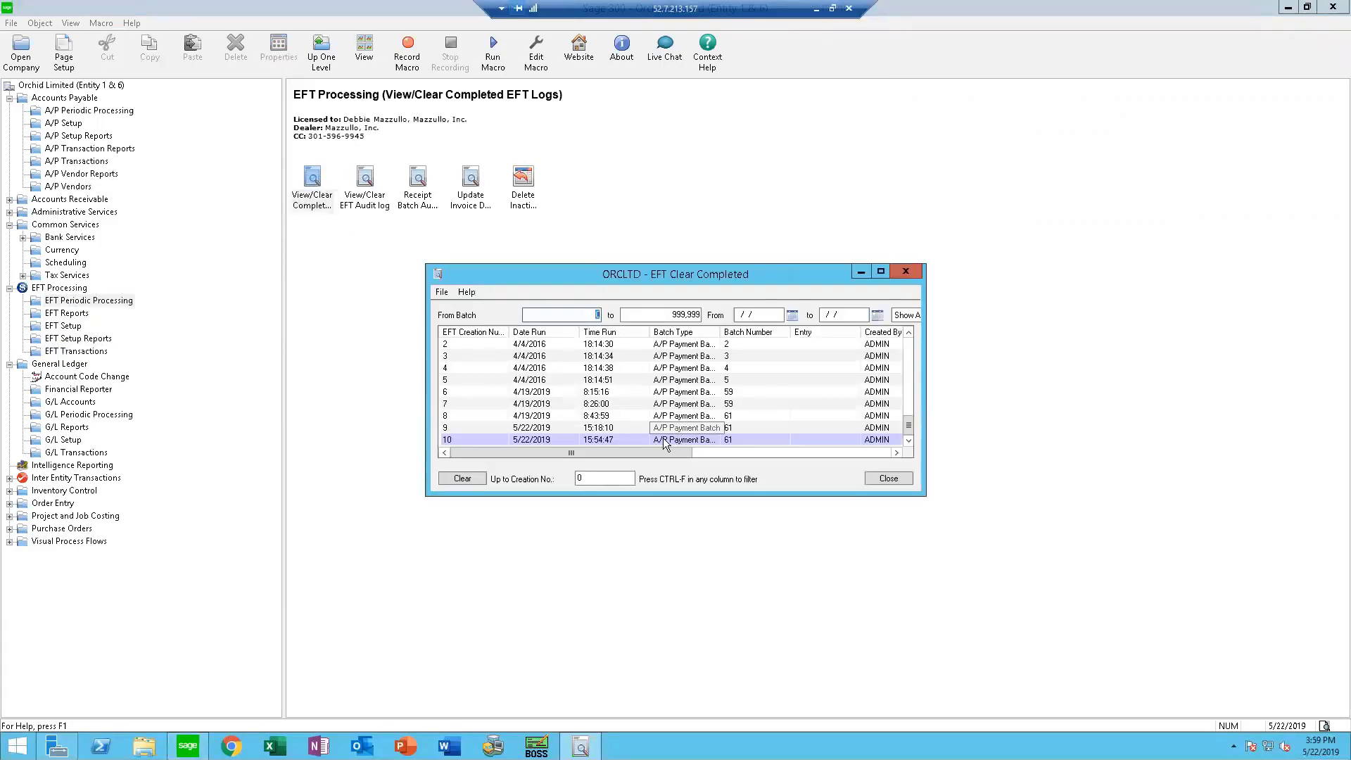
left_click(451, 405)
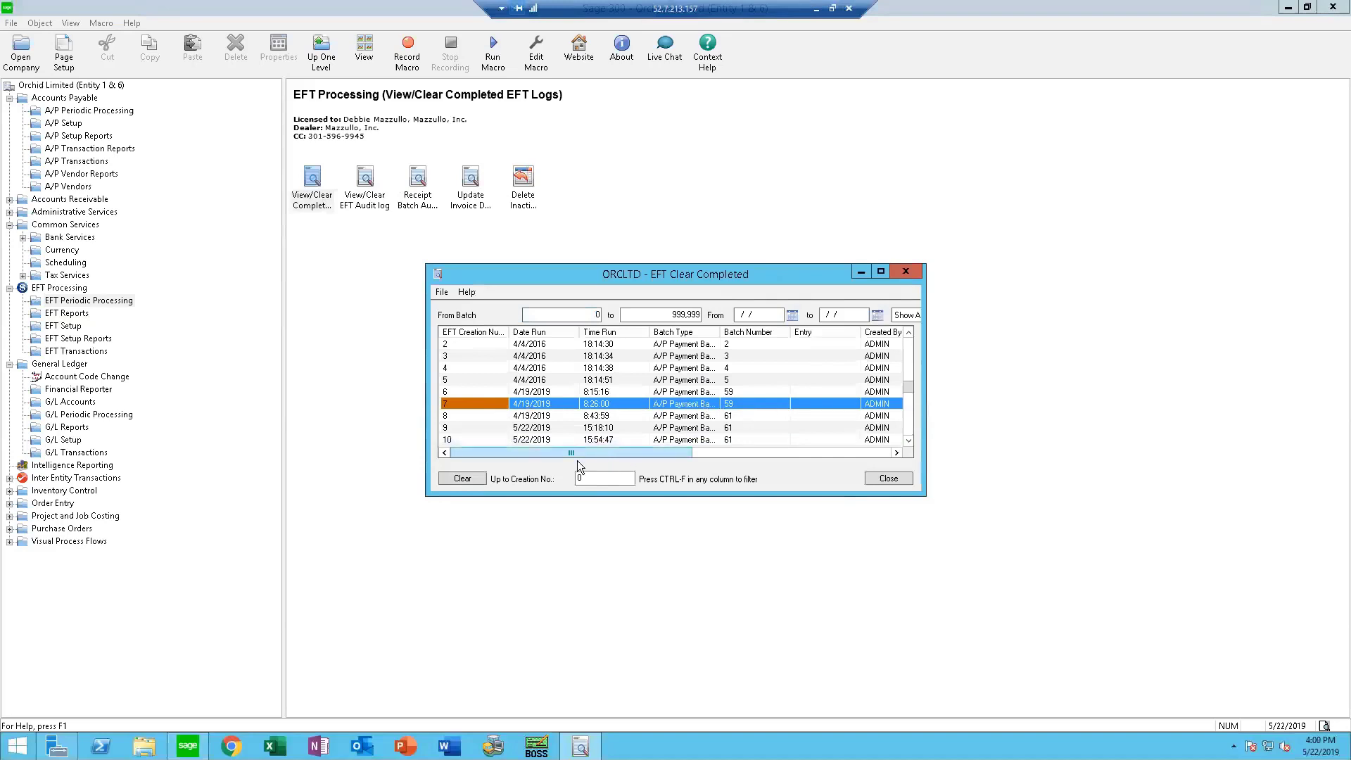
left_click(556, 439)
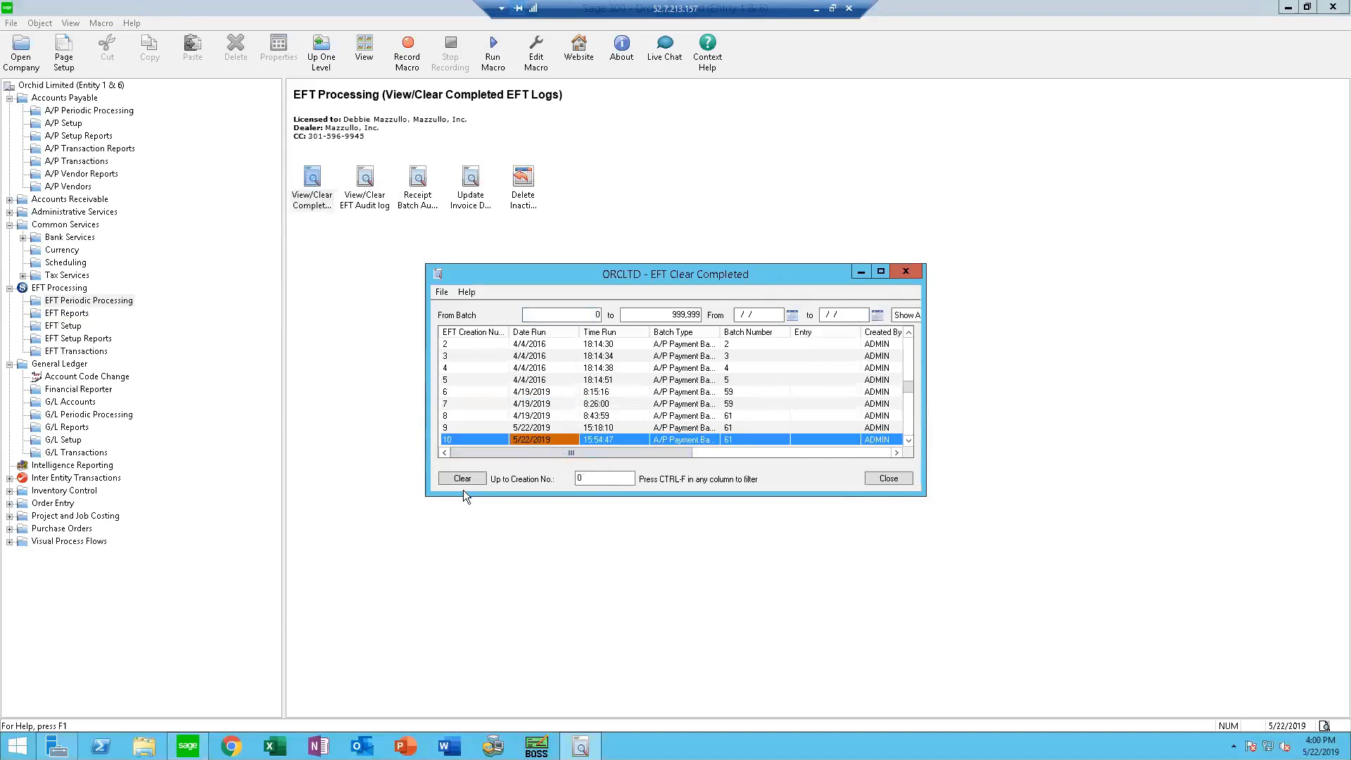
double_click(610, 438)
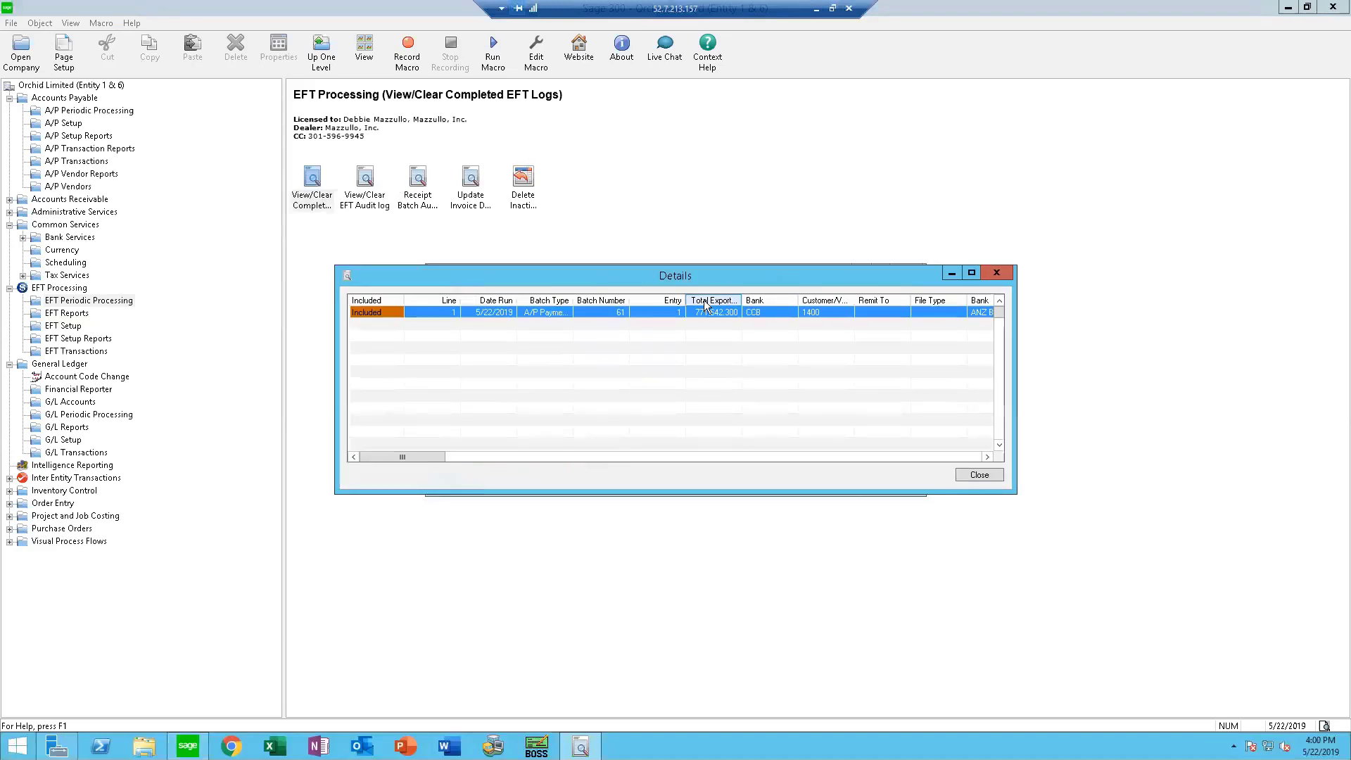
left_click(982, 474)
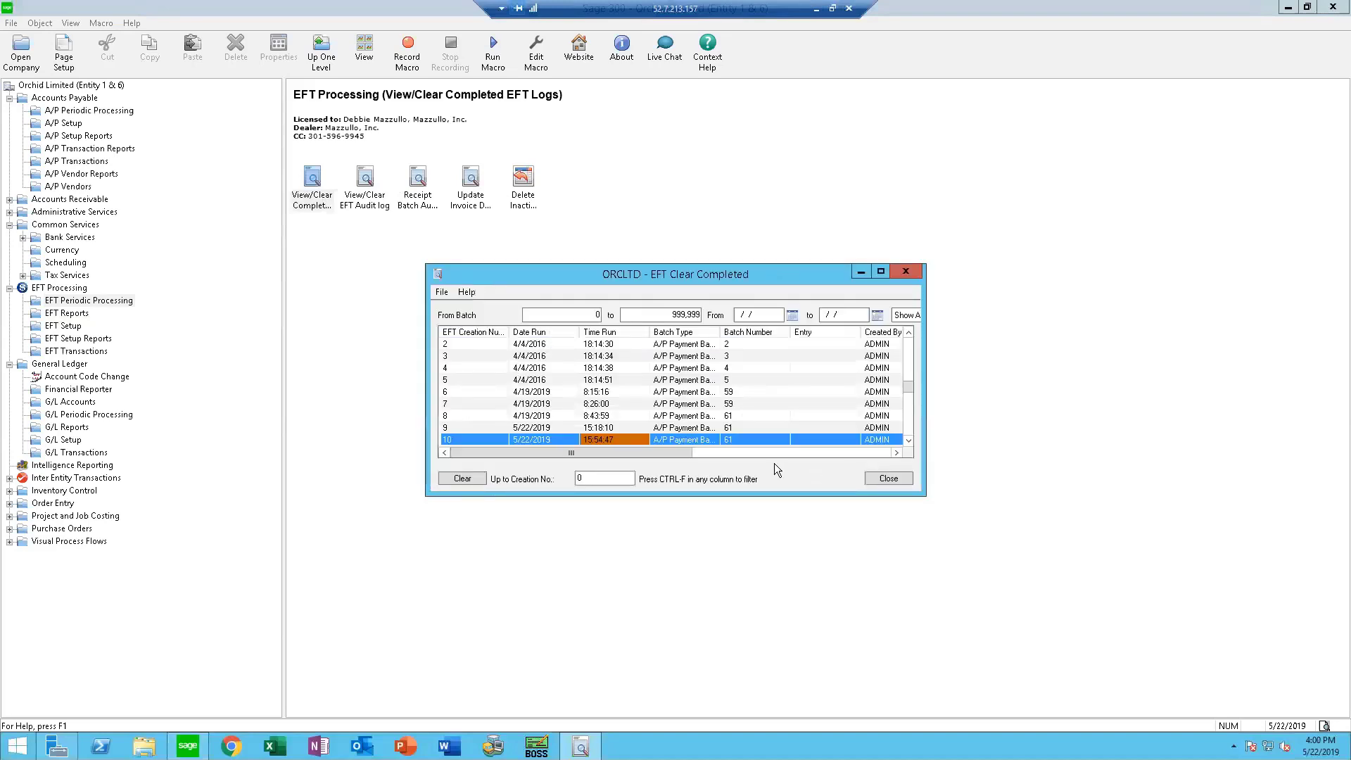
Step: Examine all detail columns of EFT creation number 7, and close the details and the completed EFT log
double_click(467, 404)
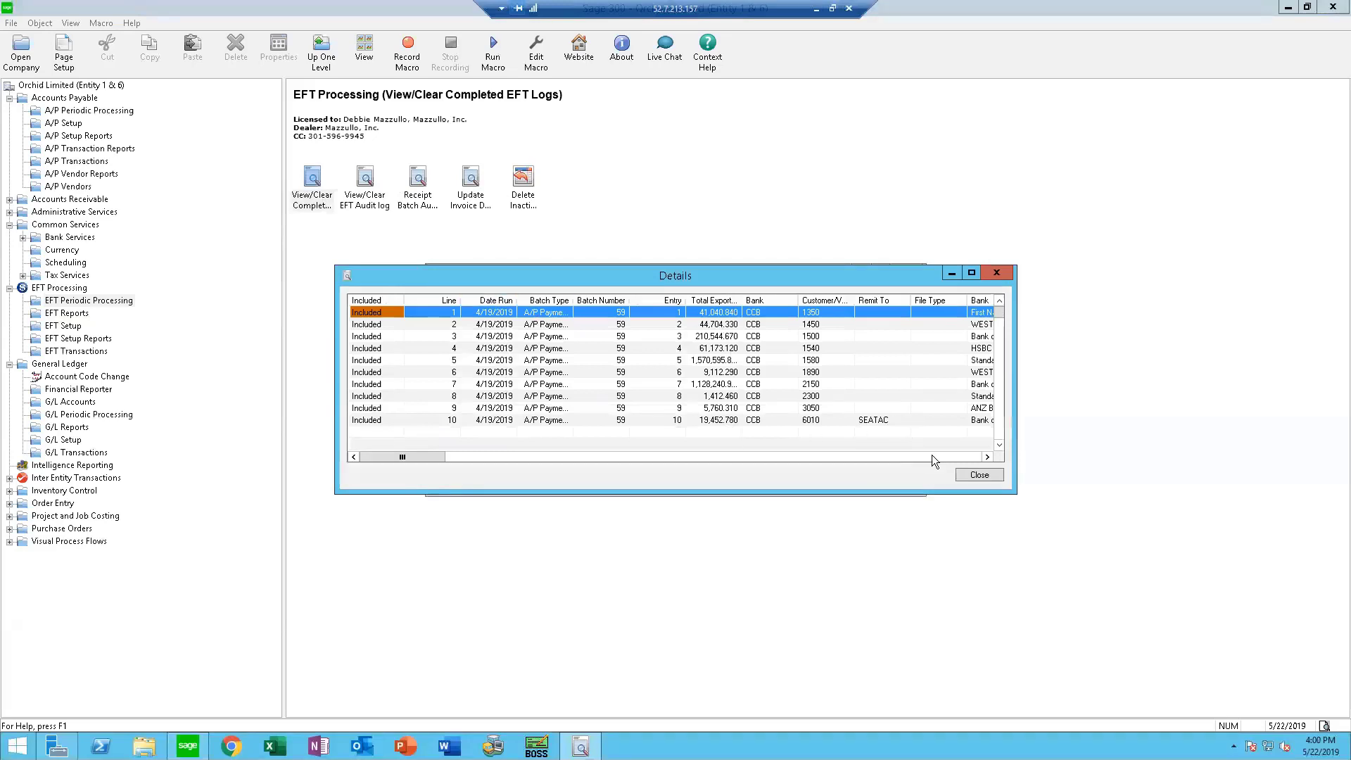
left_click_drag(414, 458, 988, 481)
left_click(979, 475)
key("Escape")
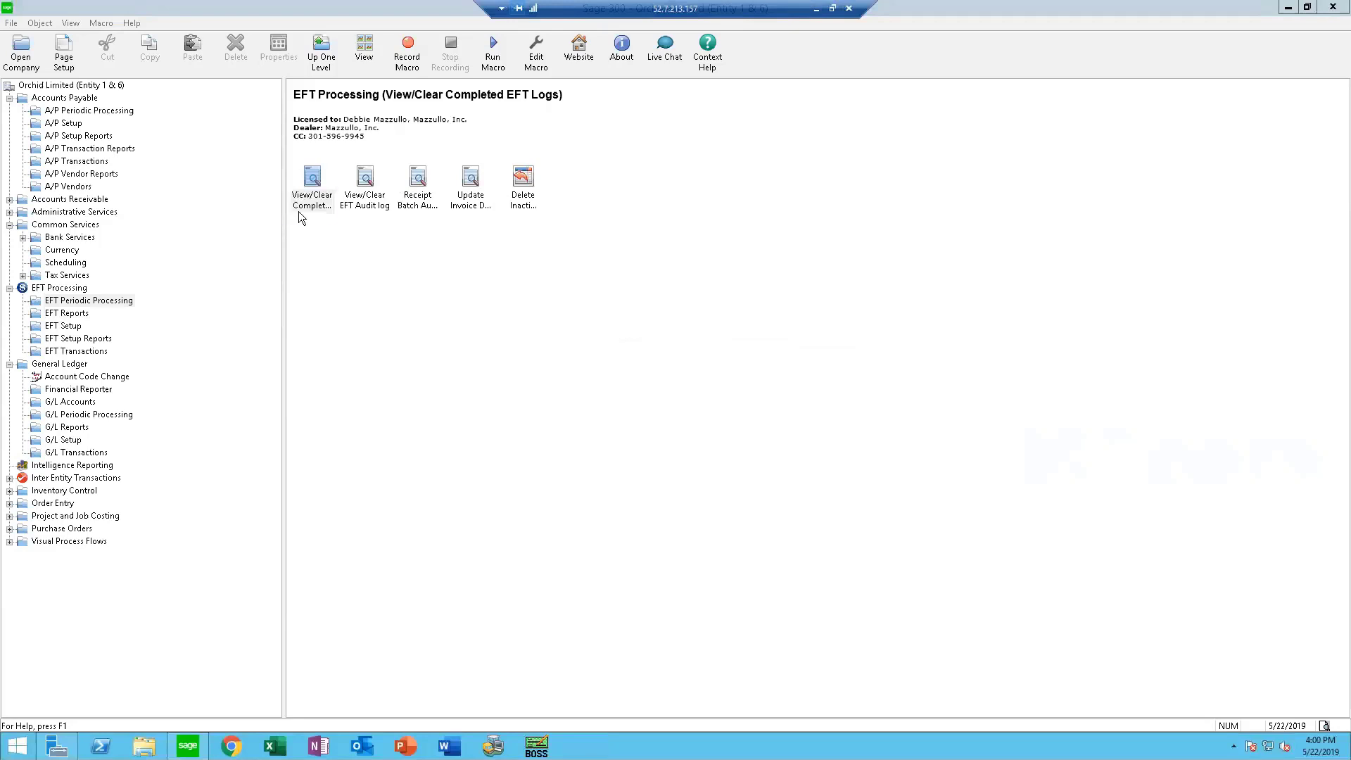
Step: View the EFT audit log of customer and vendor field changes, and close it
double_click(365, 200)
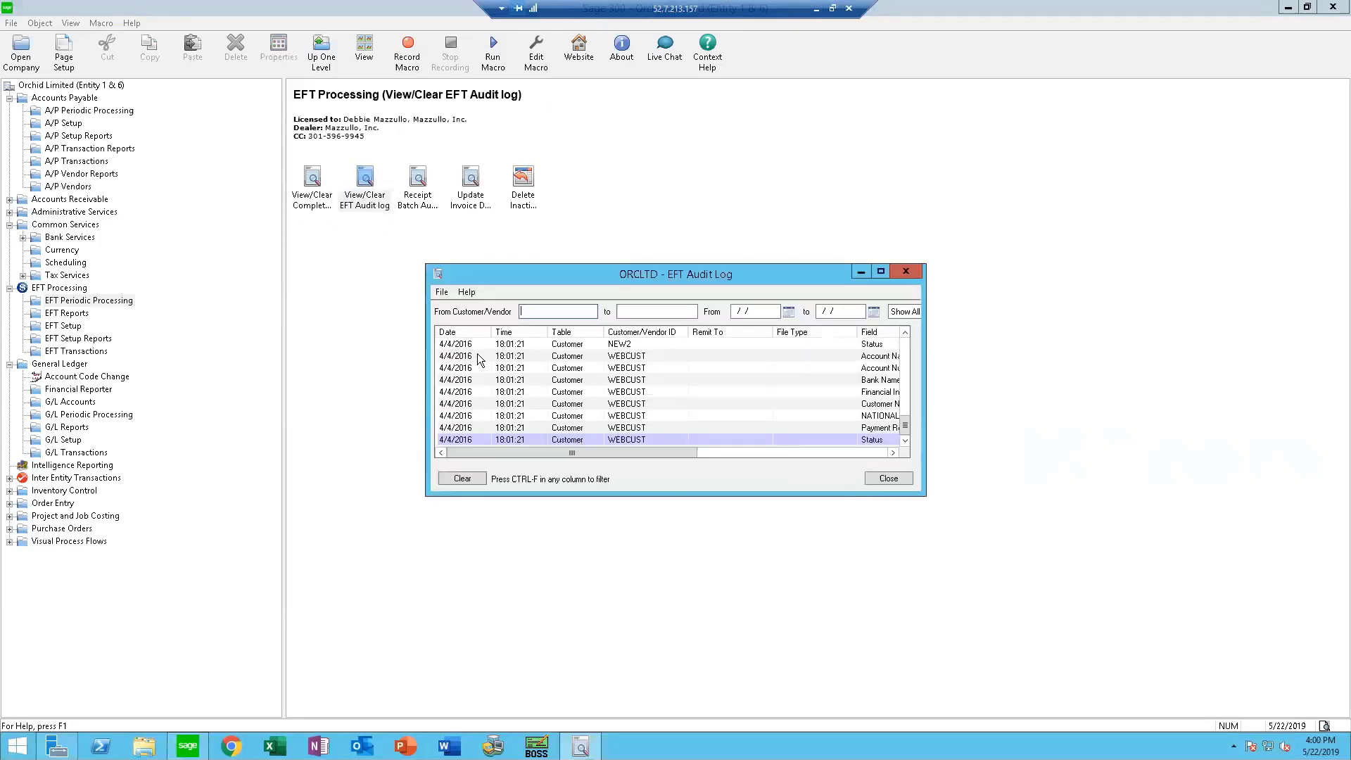
left_click(888, 478)
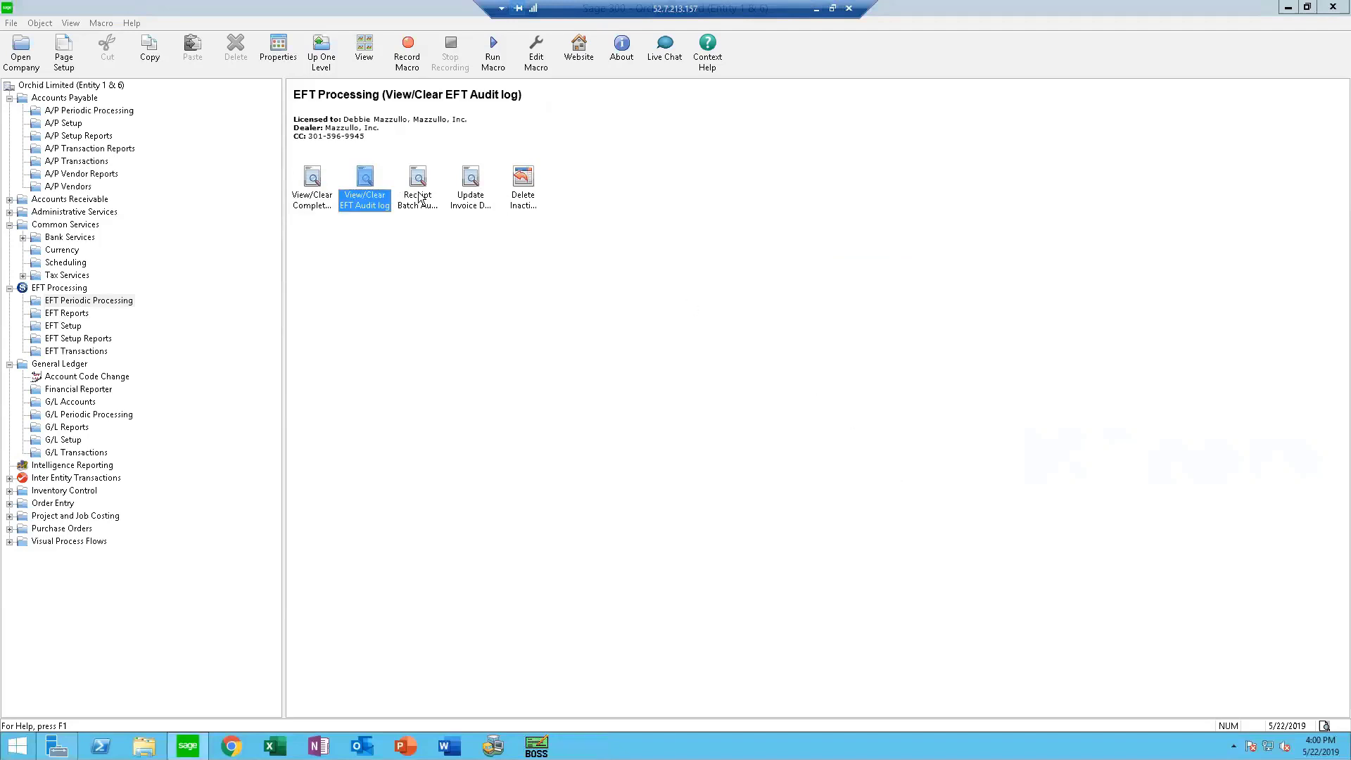